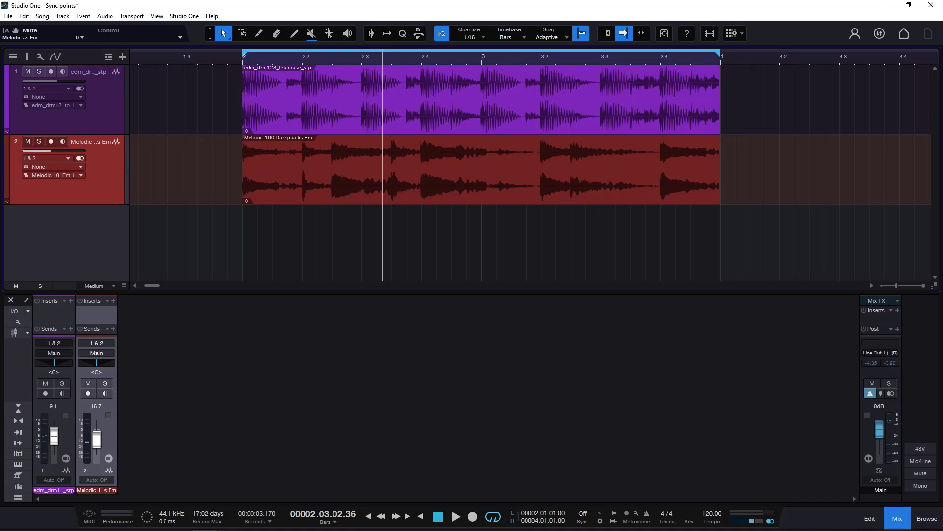
Step: Play the loop with the Melodic track muted, unmute it during playback to hear both tracks, and stop
{"action": "left_click", "coordinate": [27, 141]}
{"action": "key", "text": "space"}
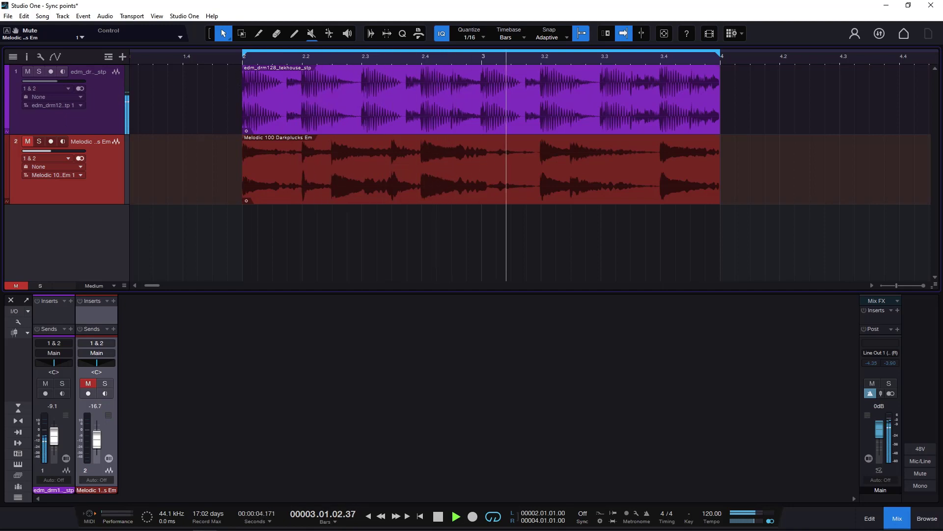
{"action": "left_click", "coordinate": [28, 142]}
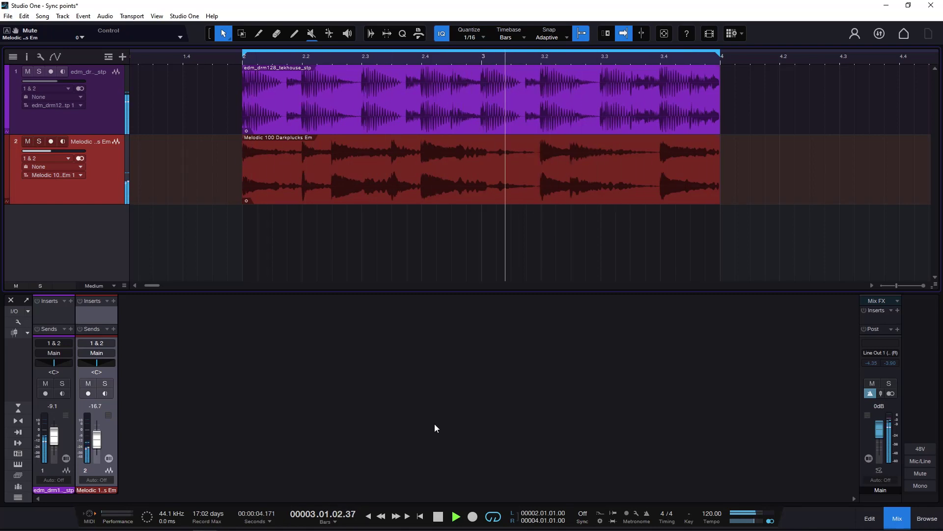
{"action": "left_click", "coordinate": [439, 515]}
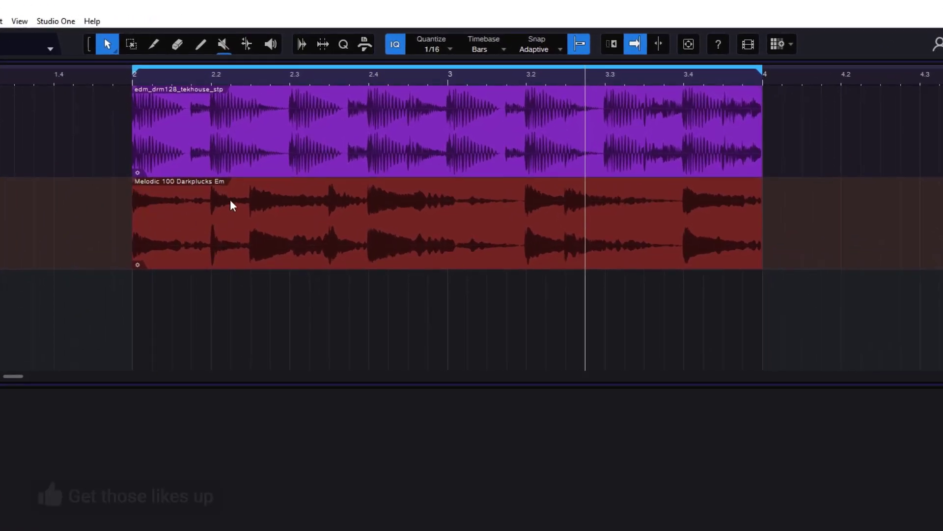
Step: Place the playhead on beats 2.2, 2.3 and 2.4 in turn and play both loops together
{"action": "left_click", "coordinate": [218, 83]}
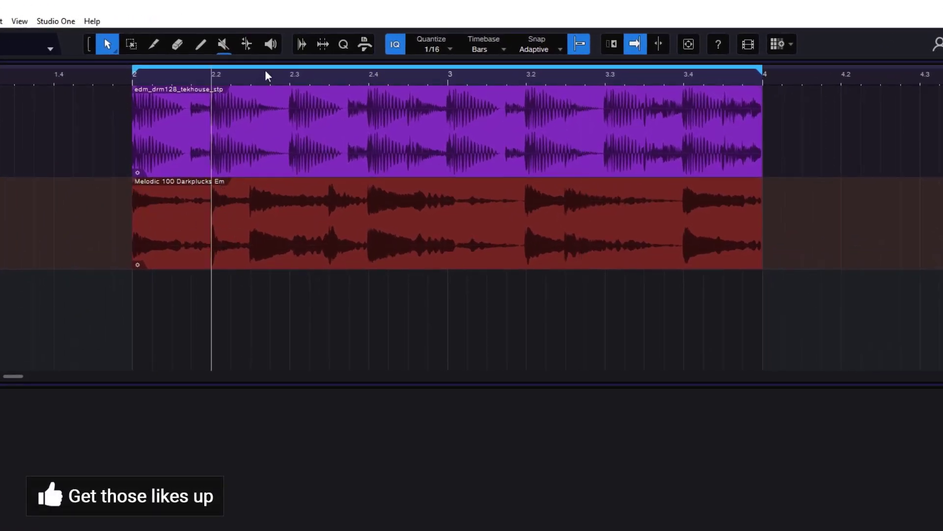
{"action": "left_click", "coordinate": [255, 85]}
{"action": "left_click", "coordinate": [289, 83]}
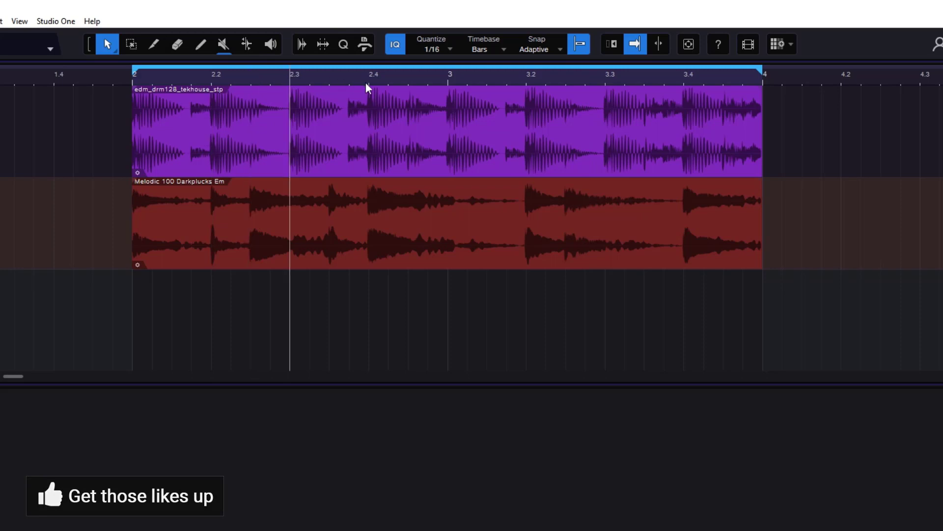
{"action": "left_click", "coordinate": [372, 82]}
{"action": "key", "text": "space"}
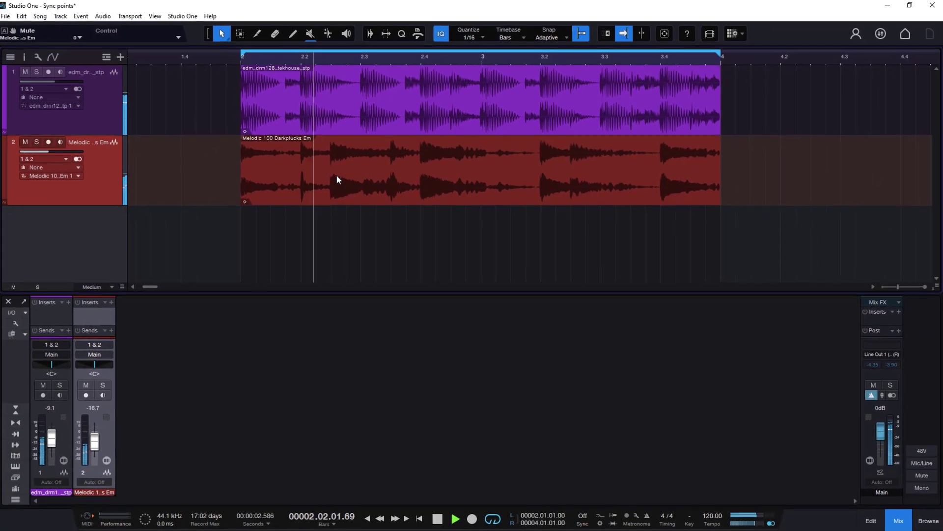
{"action": "key", "text": "alt+shift+s"}
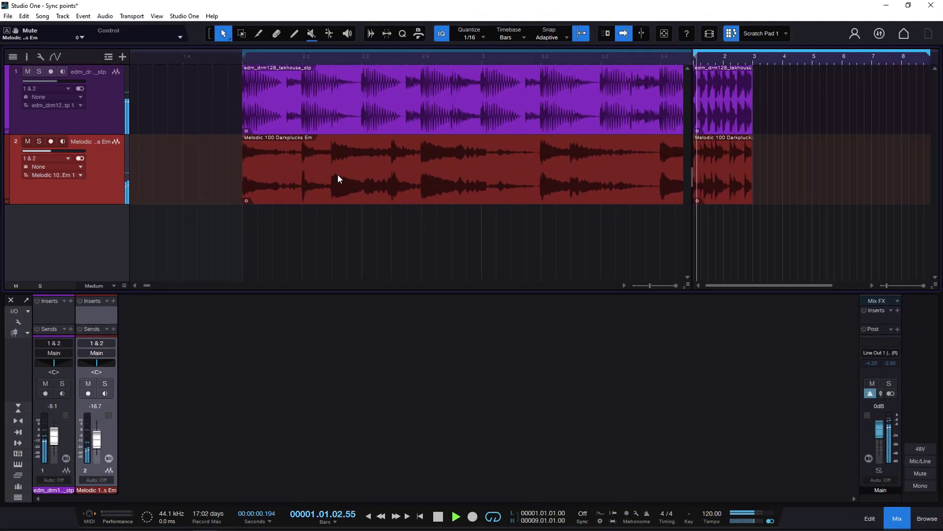
{"action": "key", "text": "space"}
{"action": "left_click", "coordinate": [737, 34]}
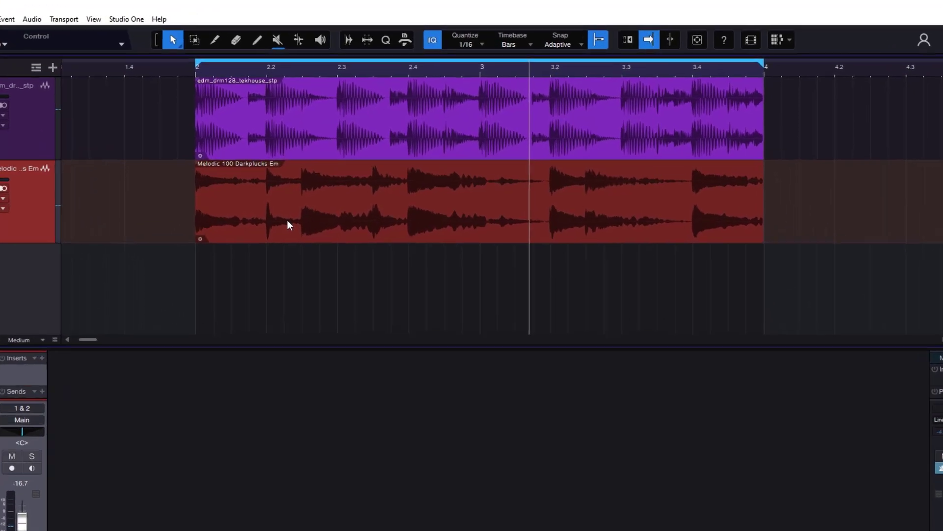
Step: Try out a sync point on the Melodic 100 Darkplucks Em event by shifting it along the waveform, and remove it
{"action": "right_click", "coordinate": [351, 182]}
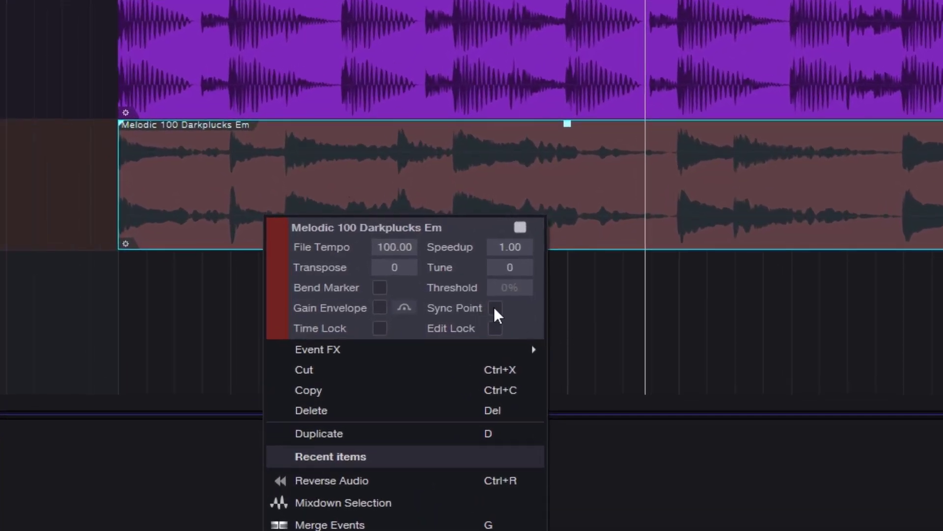
{"action": "left_click", "coordinate": [47, 267]}
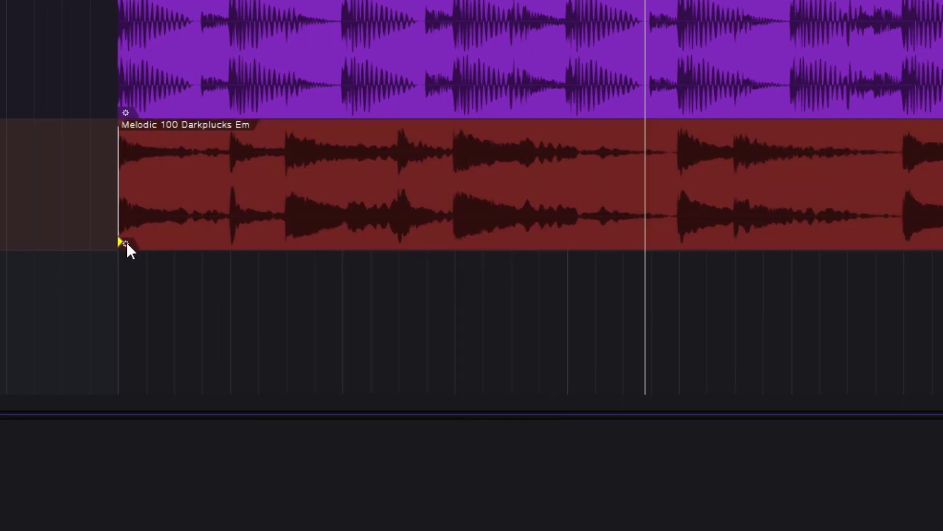
{"action": "left_click", "coordinate": [160, 198]}
{"action": "scroll", "coordinate": [108, 5], "scroll_direction": "up", "scroll_amount": 5}
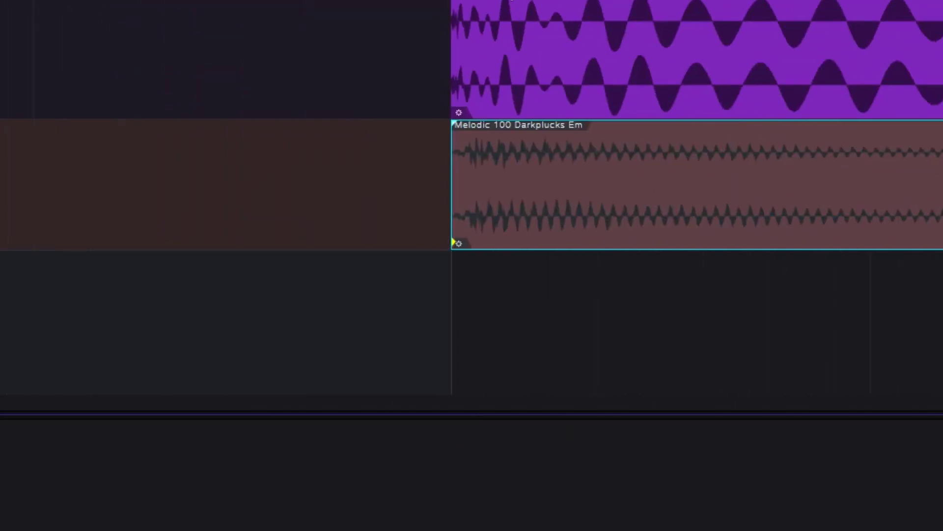
{"action": "scroll", "coordinate": [472, 197], "scroll_direction": "down", "scroll_amount": 5}
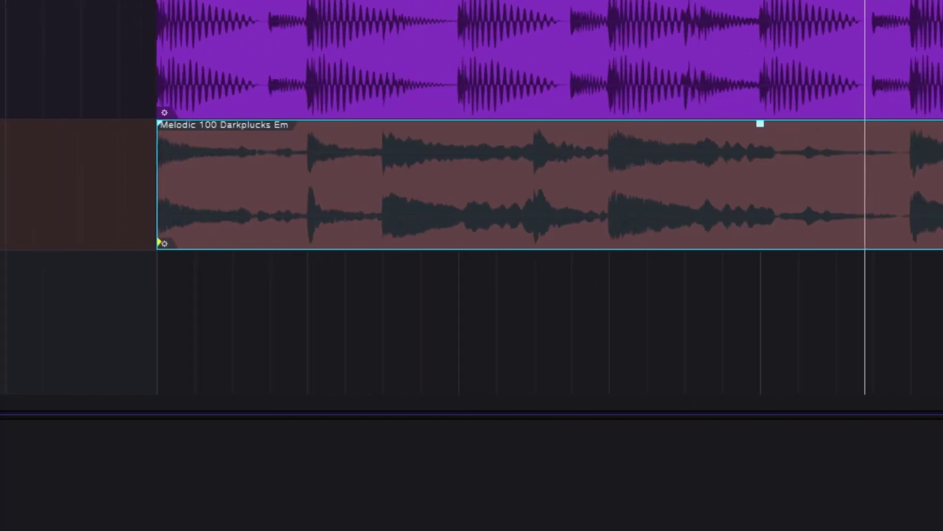
{"action": "scroll", "coordinate": [69, 111], "scroll_direction": "up", "scroll_amount": 1}
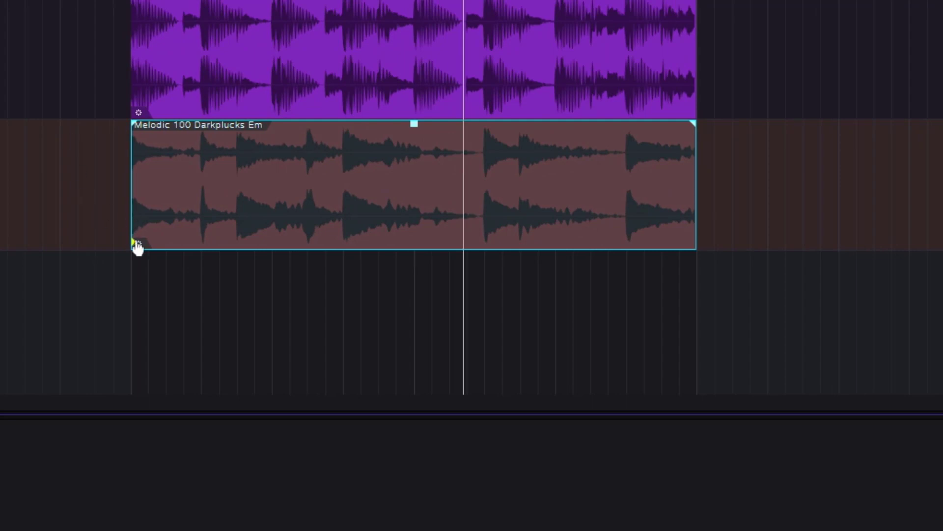
{"action": "left_click_drag", "start_coordinate": [132, 246], "coordinate": [191, 254]}
{"action": "right_click", "coordinate": [242, 201]}
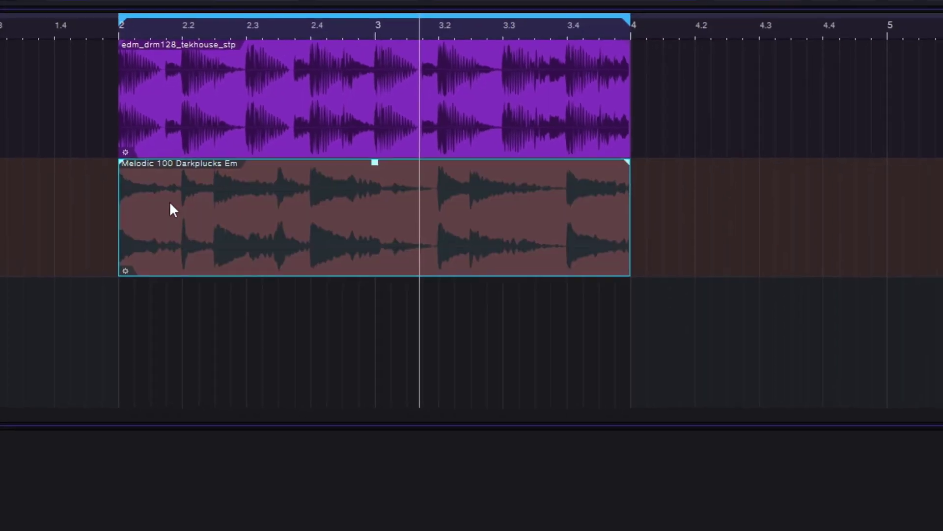
Step: Try moving the Melodic event, without a sync point, a sixteenth earlier to 1.04.04.00 and return it to bar 2
{"action": "left_click_drag", "start_coordinate": [187, 170], "coordinate": [169, 171]}
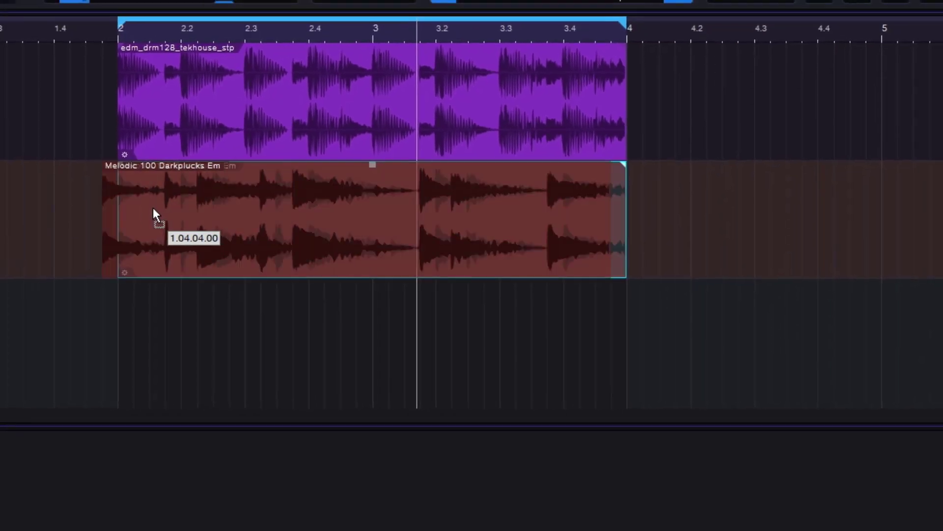
{"action": "left_click_drag", "start_coordinate": [154, 214], "coordinate": [153, 214]}
{"action": "scroll", "coordinate": [90, 31], "scroll_direction": "up", "scroll_amount": 3}
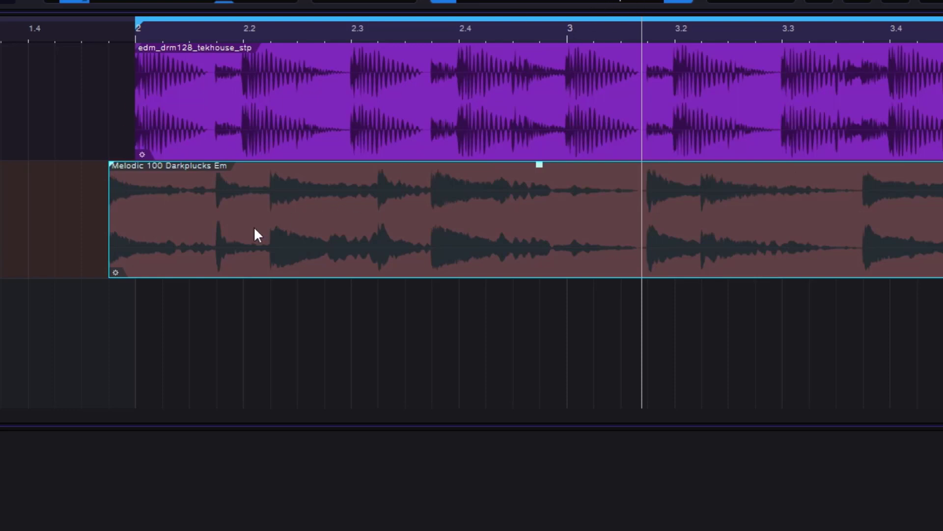
{"action": "left_click_drag", "start_coordinate": [253, 226], "coordinate": [244, 245]}
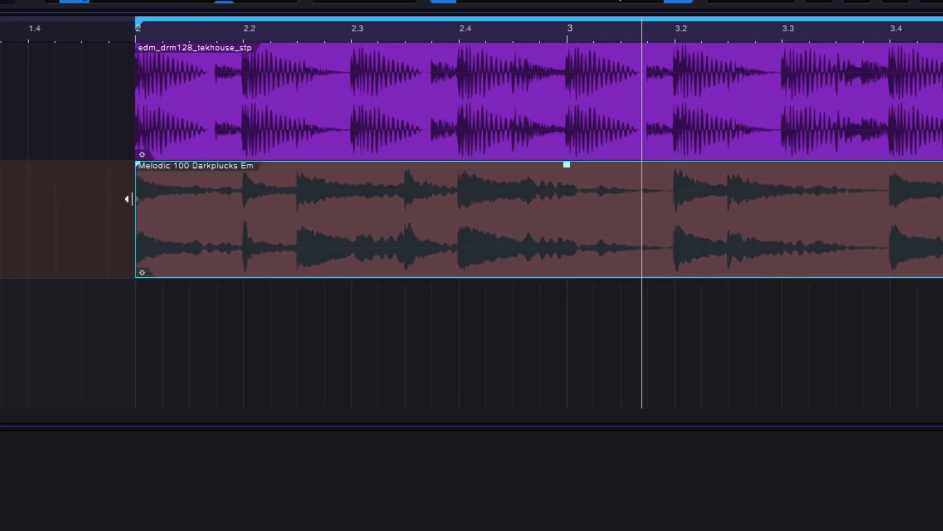
Step: Enable the sync point on the Melodic event and place it about two thirds of a beat after the event's start
{"action": "right_click", "coordinate": [193, 226]}
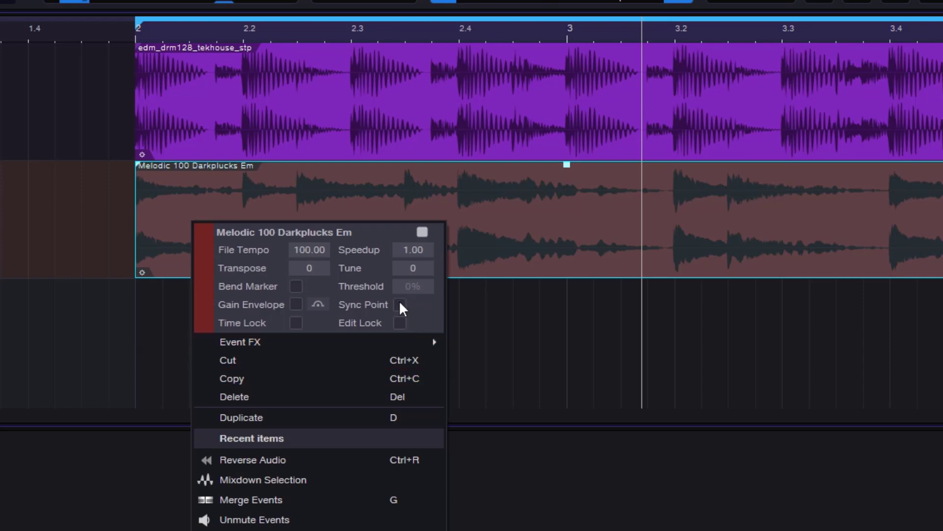
{"action": "left_click", "coordinate": [400, 305]}
{"action": "left_click", "coordinate": [170, 225]}
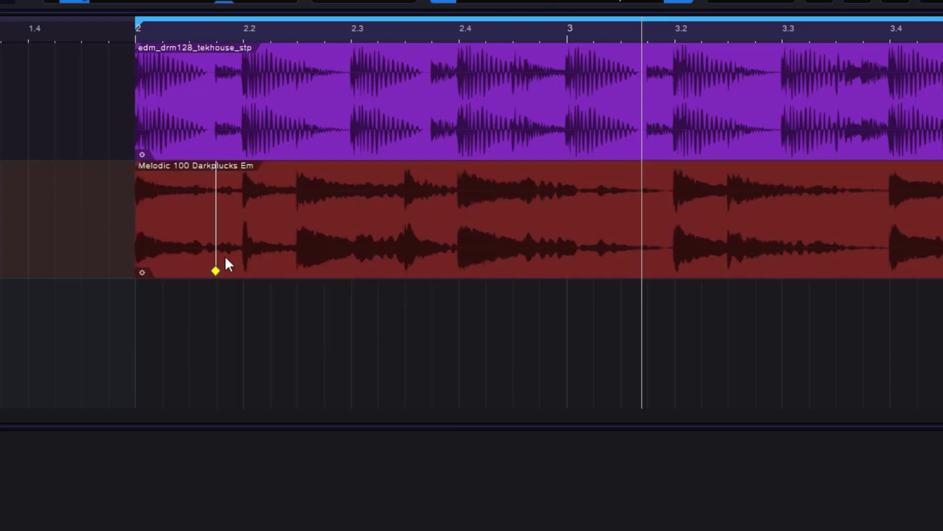
{"action": "mouse_move", "coordinate": [215, 271]}
{"action": "left_mouse_down"}
{"action": "mouse_move", "coordinate": [173, 289]}
{"action": "mouse_move", "coordinate": [207, 283]}
{"action": "left_mouse_up"}
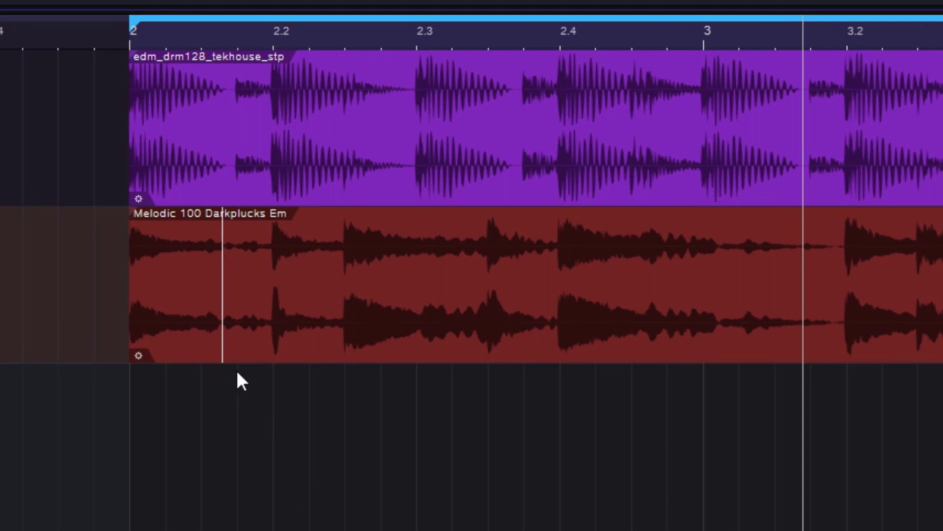
Step: Move the Melodic event earlier until its sync point snaps to bar 2, and play the loop from bar 2
{"action": "left_click_drag", "start_coordinate": [308, 269], "coordinate": [296, 274]}
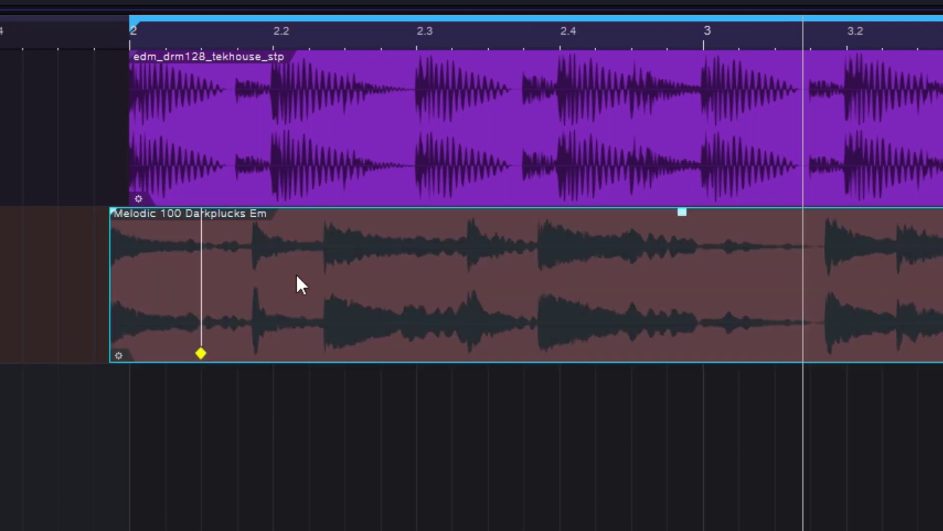
{"action": "left_click", "coordinate": [201, 388]}
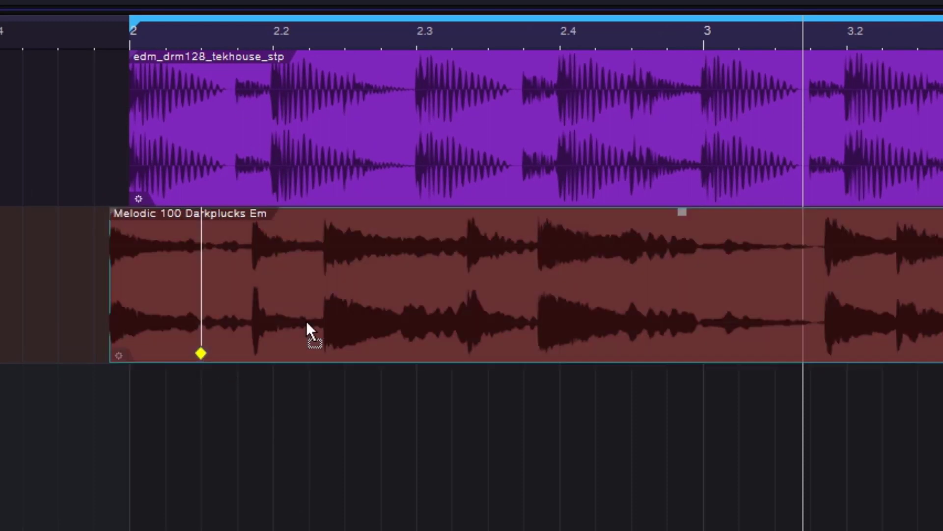
{"action": "left_click_drag", "start_coordinate": [305, 320], "coordinate": [266, 337]}
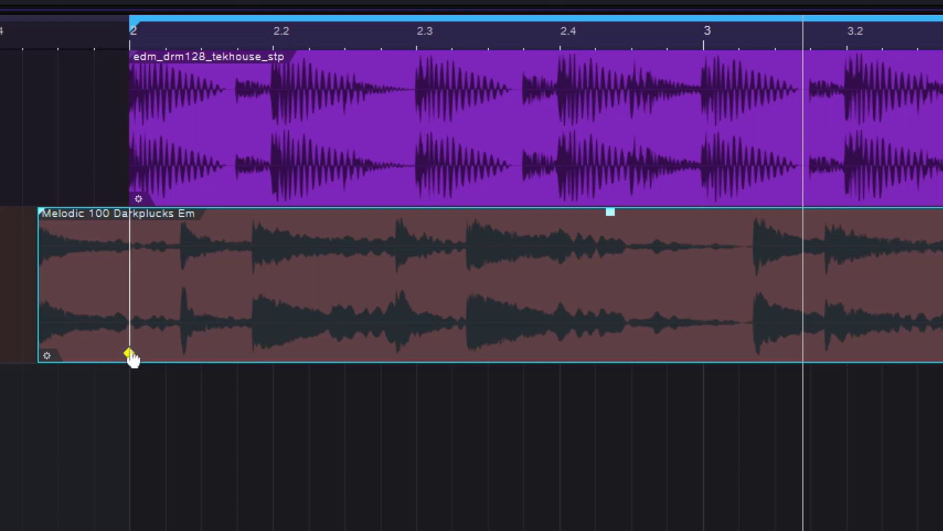
{"action": "left_click_drag", "start_coordinate": [133, 361], "coordinate": [168, 331]}
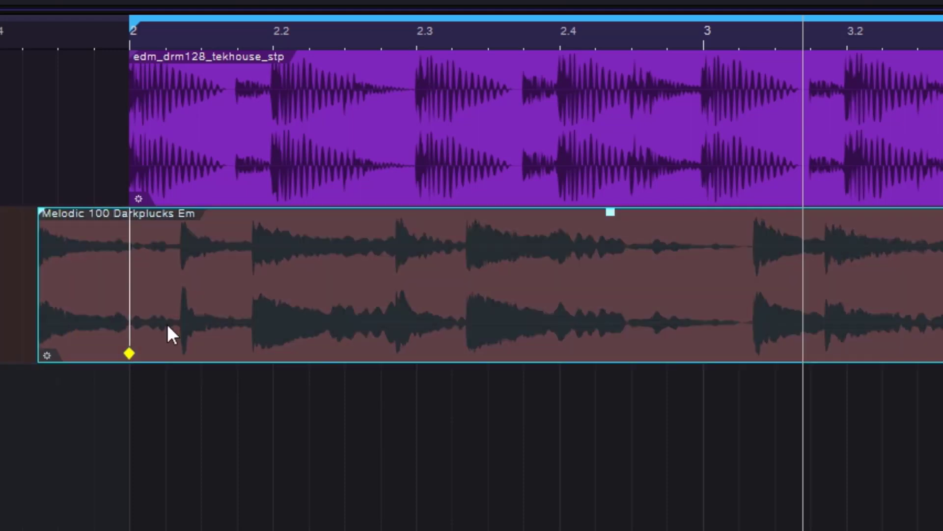
{"action": "left_click", "coordinate": [100, 44]}
{"action": "key", "text": "space"}
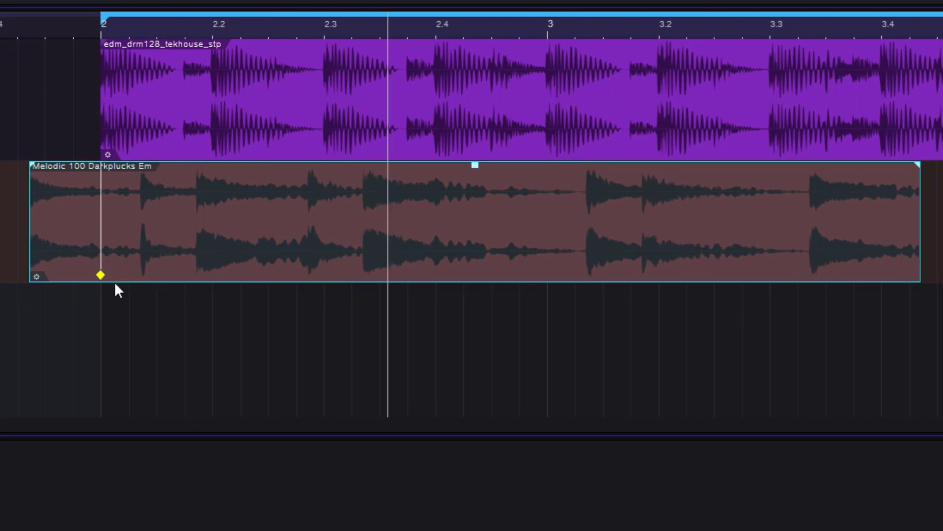
Step: Align the Melodic event's second pluck to bar 2 using the sync point, and move the sync point onto the chord at 2.3
{"action": "mouse_move", "coordinate": [101, 276]}
{"action": "left_mouse_down"}
{"action": "mouse_move", "coordinate": [204, 268]}
{"action": "mouse_move", "coordinate": [116, 272]}
{"action": "left_mouse_up"}
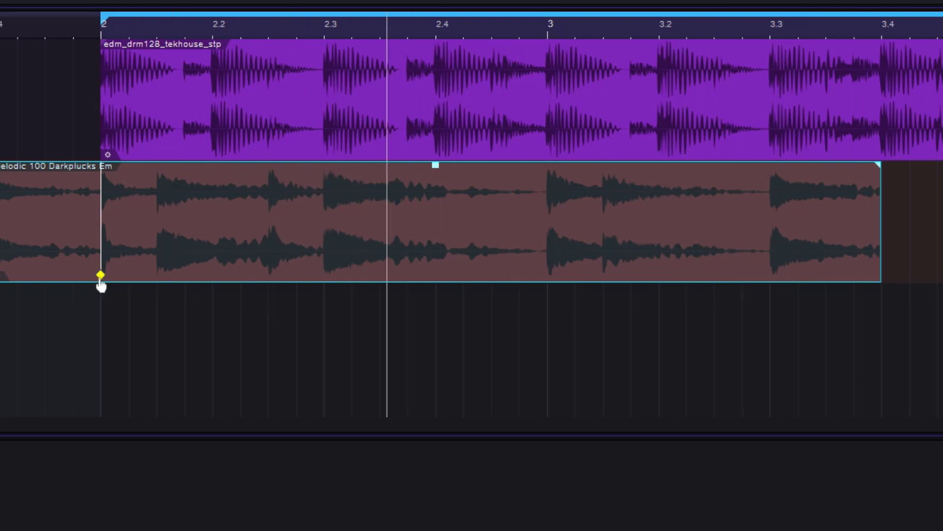
{"action": "left_click_drag", "start_coordinate": [100, 276], "coordinate": [324, 278]}
{"action": "left_click_drag", "start_coordinate": [331, 25], "coordinate": [361, 135]}
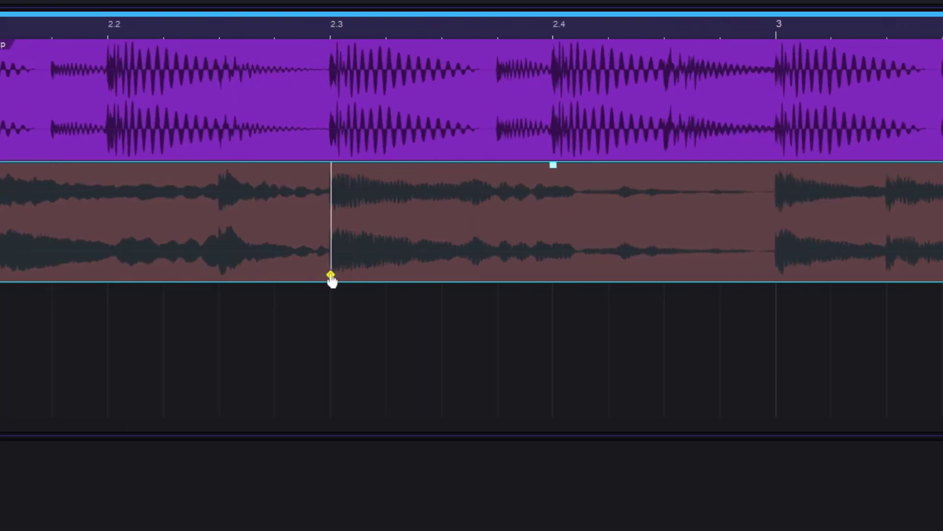
Step: Set the Melodic event's sync point to about 2.03.03.39 and move the event so that point snaps to bar 2
{"action": "mouse_move", "coordinate": [331, 280]}
{"action": "left_mouse_down"}
{"action": "mouse_move", "coordinate": [316, 284]}
{"action": "mouse_move", "coordinate": [344, 275]}
{"action": "mouse_move", "coordinate": [298, 293]}
{"action": "mouse_move", "coordinate": [167, 297]}
{"action": "mouse_move", "coordinate": [96, 285]}
{"action": "mouse_move", "coordinate": [650, 285]}
{"action": "left_mouse_up"}
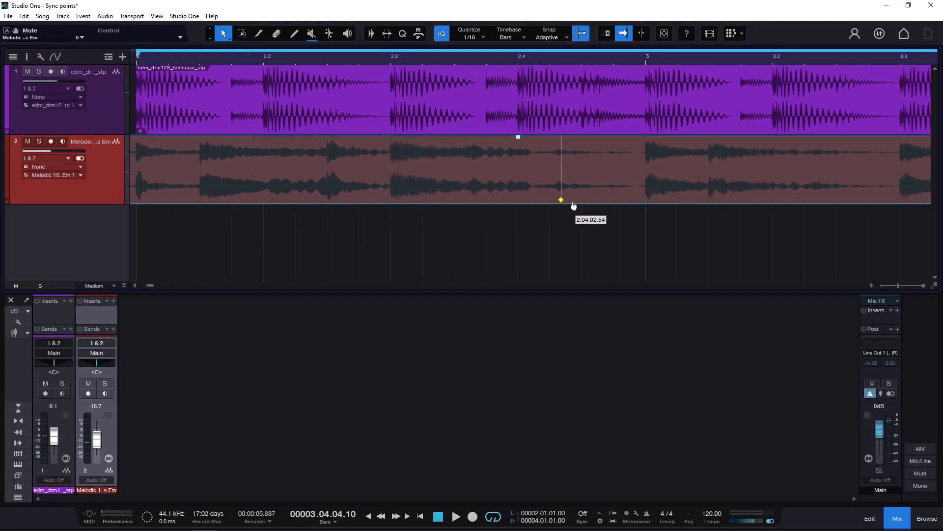
{"action": "mouse_move", "coordinate": [574, 206]}
{"action": "left_mouse_down"}
{"action": "mouse_move", "coordinate": [446, 206]}
{"action": "mouse_move", "coordinate": [466, 207]}
{"action": "left_mouse_up"}
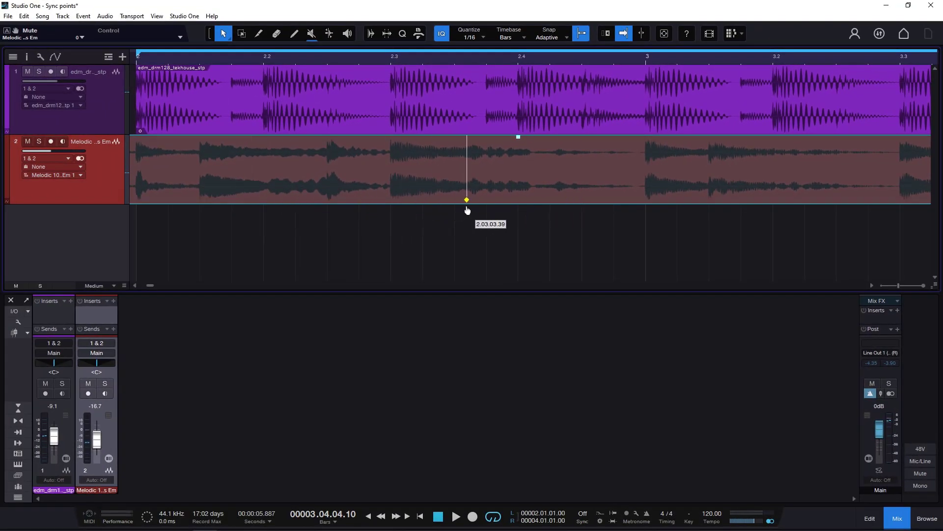
{"action": "left_click_drag", "start_coordinate": [490, 57], "coordinate": [497, 44]}
{"action": "left_click_drag", "start_coordinate": [458, 171], "coordinate": [293, 164]}
Step: Play both tracks from bar 2 to audition the Melodic event's new alignment, and stop playback
{"action": "left_click", "coordinate": [282, 56]}
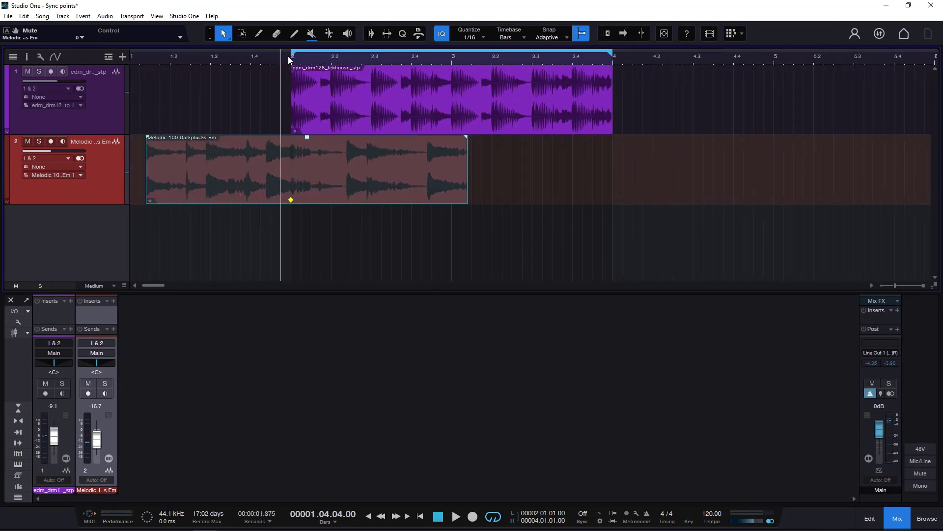
{"action": "left_click", "coordinate": [291, 56]}
{"action": "key", "text": "space"}
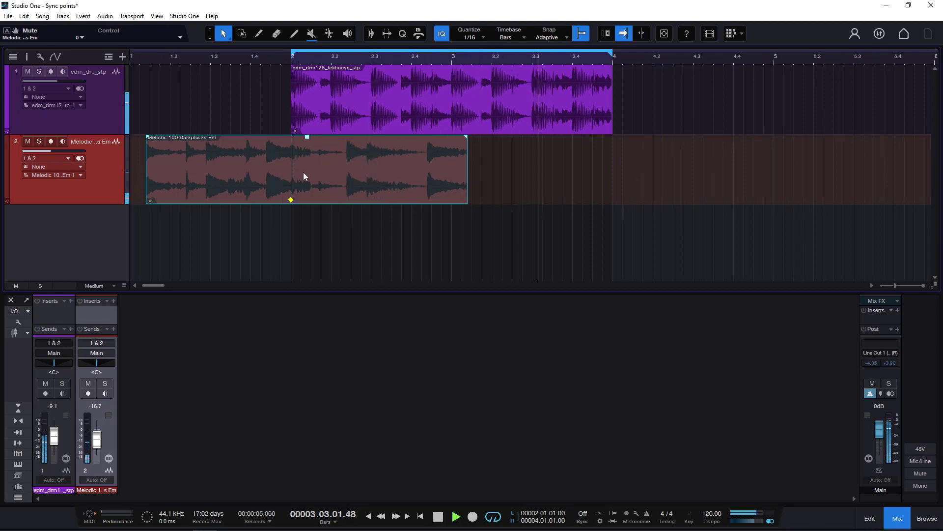
{"action": "key", "text": "space"}
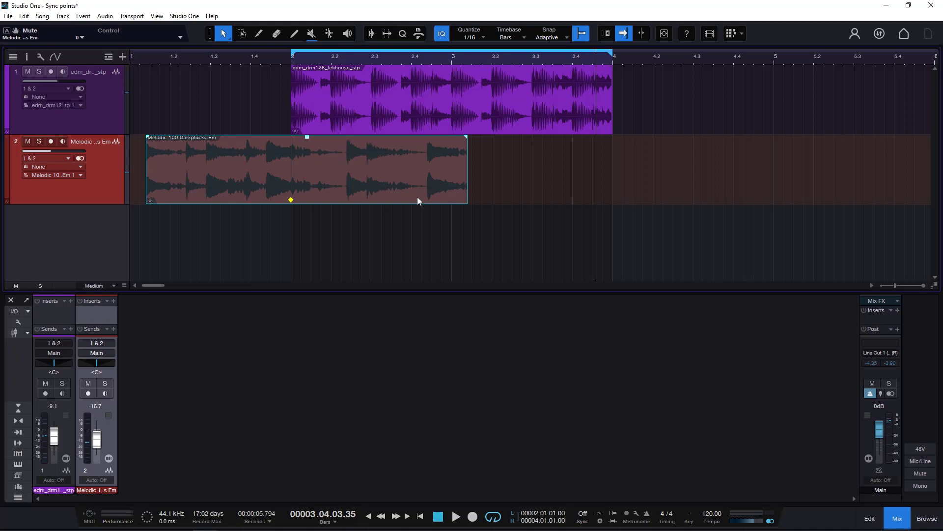
{"action": "key", "text": "space"}
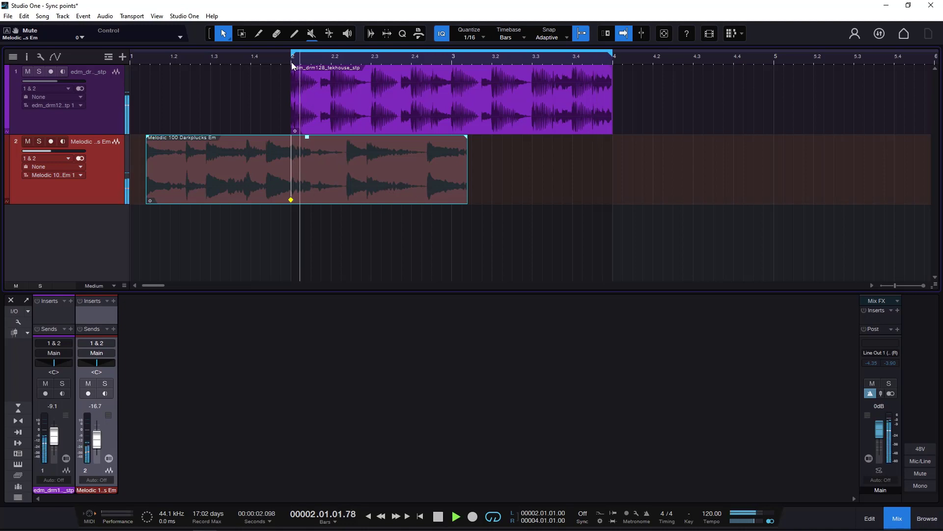
{"action": "key", "text": "space"}
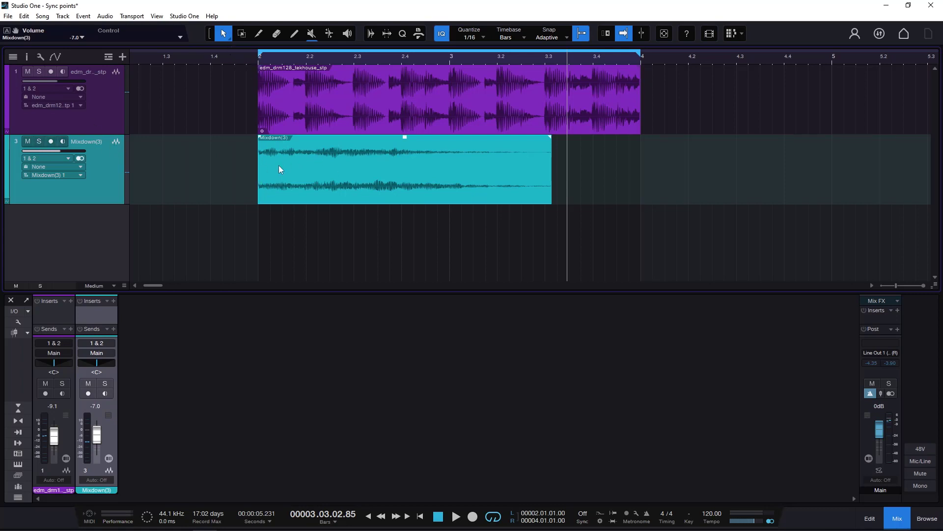
Step: Play the drum loop together with the Mixdown(3) event from the loop start
{"action": "key", "text": "Home"}
{"action": "key", "text": "space"}
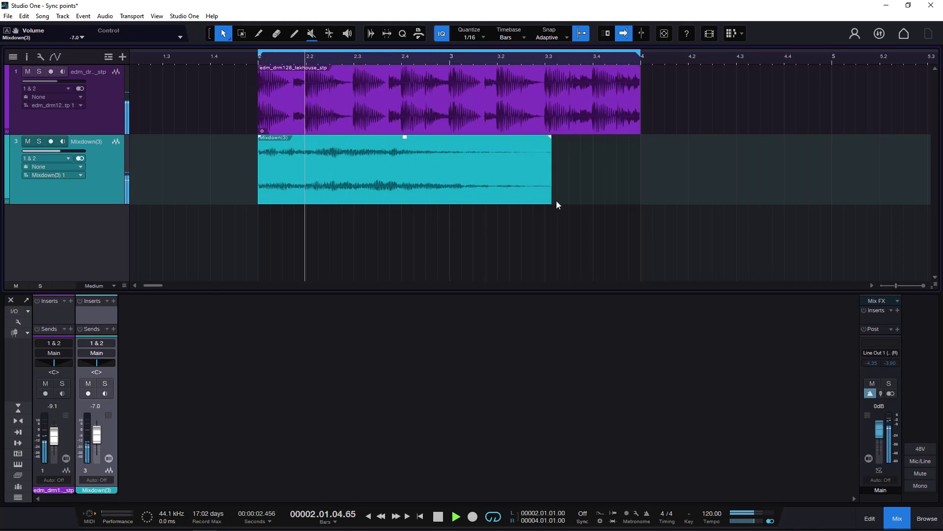
Step: Stop playback and try to align the Mixdown(3) event's accent with bar 3 by moving the event along the grid to 2.02.02.00
{"action": "key", "text": "space"}
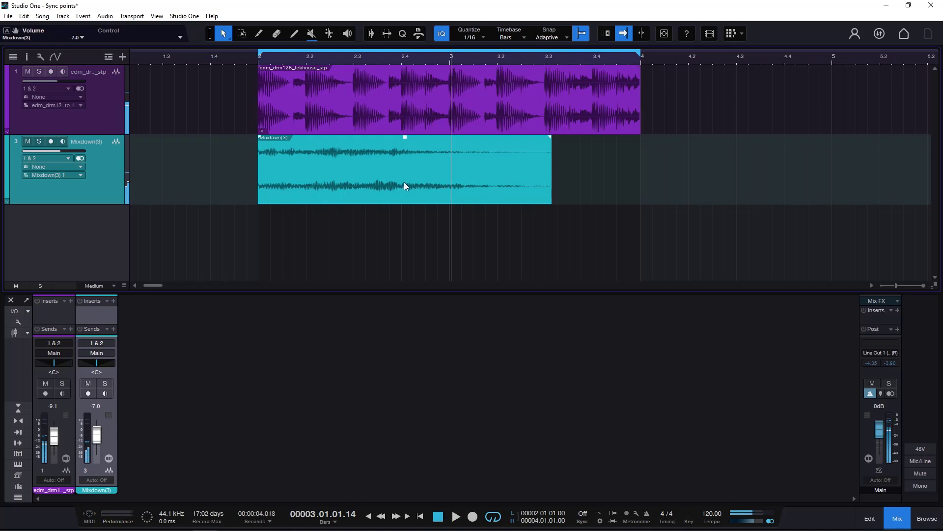
{"action": "left_click_drag", "start_coordinate": [404, 182], "coordinate": [420, 176]}
{"action": "scroll", "coordinate": [405, 63], "scroll_direction": "up", "scroll_amount": 3}
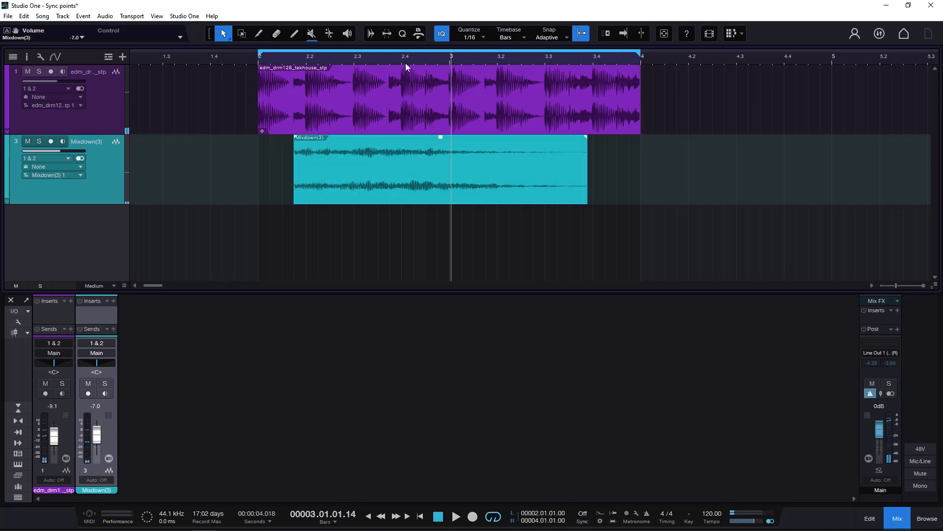
{"action": "scroll", "coordinate": [405, 63], "scroll_direction": "down", "scroll_amount": 3}
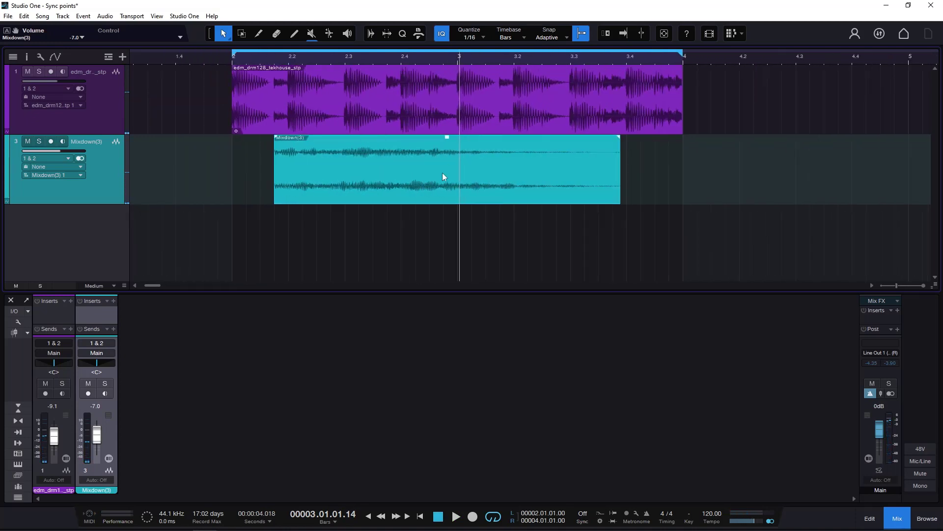
{"action": "left_click_drag", "start_coordinate": [443, 176], "coordinate": [486, 167]}
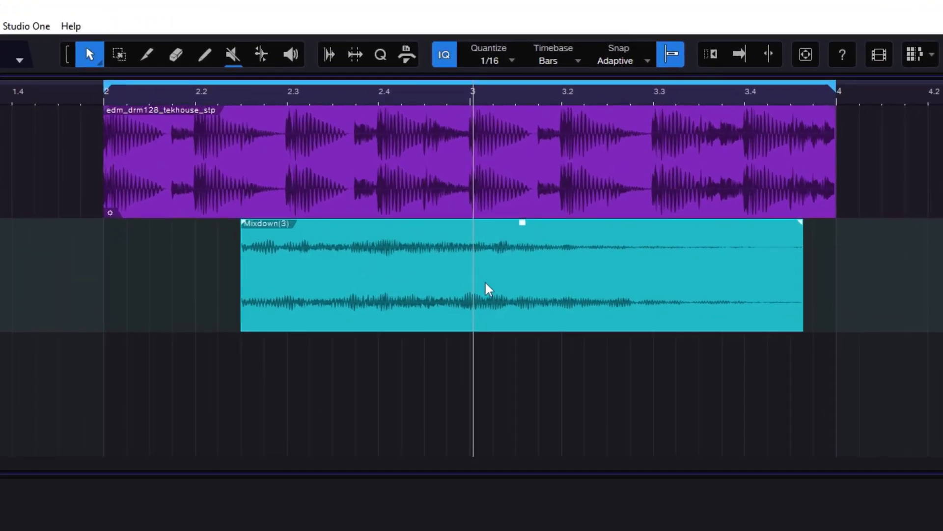
{"action": "left_click_drag", "start_coordinate": [467, 173], "coordinate": [451, 180]}
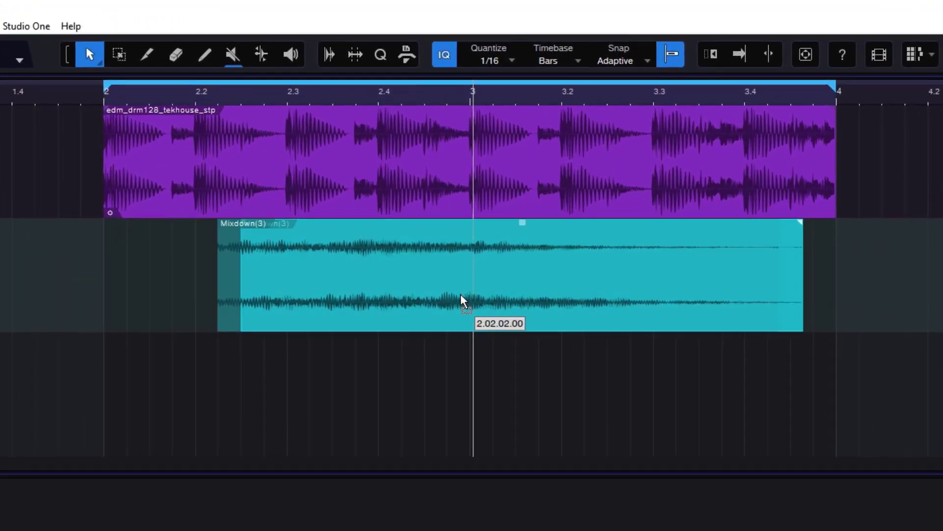
{"action": "left_click_drag", "start_coordinate": [462, 295], "coordinate": [460, 295]}
Step: Enable the sync point on the Mixdown(3) event and place it on the strong accent just before bar 3
{"action": "right_click", "coordinate": [329, 285]}
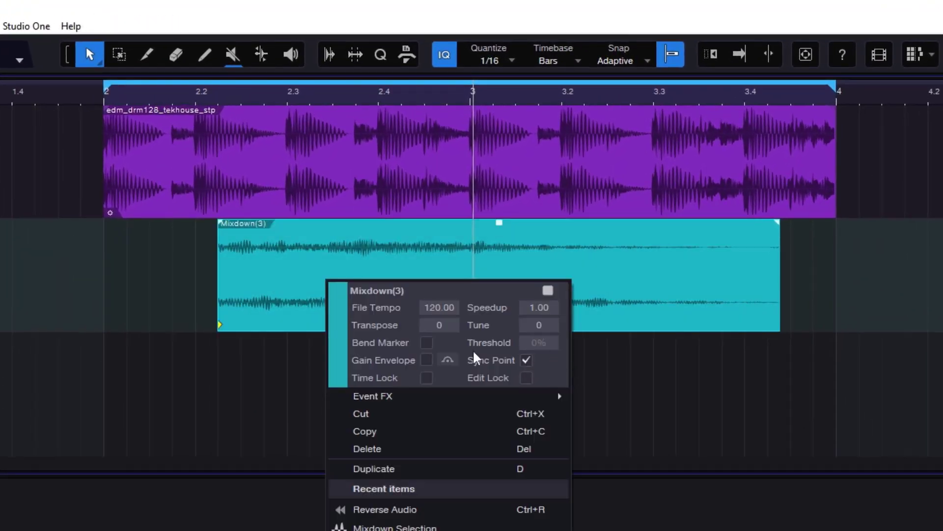
{"action": "left_click", "coordinate": [227, 322]}
{"action": "left_click_drag", "start_coordinate": [222, 326], "coordinate": [442, 327]}
Step: Play the tracks around the Mixdown(3) event's sync point to check its placement, and stop playback
{"action": "left_click", "coordinate": [435, 99]}
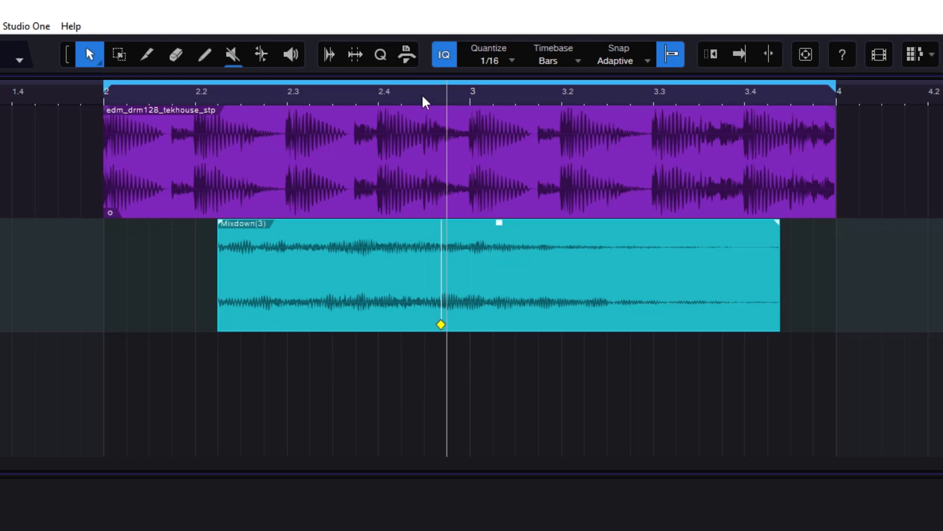
{"action": "left_click", "coordinate": [423, 98]}
{"action": "key", "text": "space"}
{"action": "key", "text": "f"}
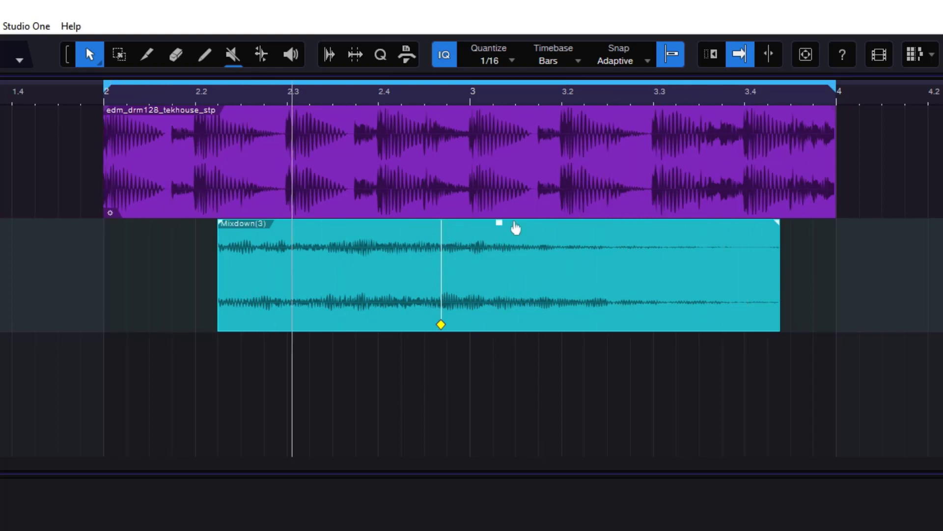
{"action": "key", "text": "space"}
Step: Move the Mixdown(3) event so its sync point snaps to bar 3
{"action": "left_click_drag", "start_coordinate": [486, 249], "coordinate": [515, 247]}
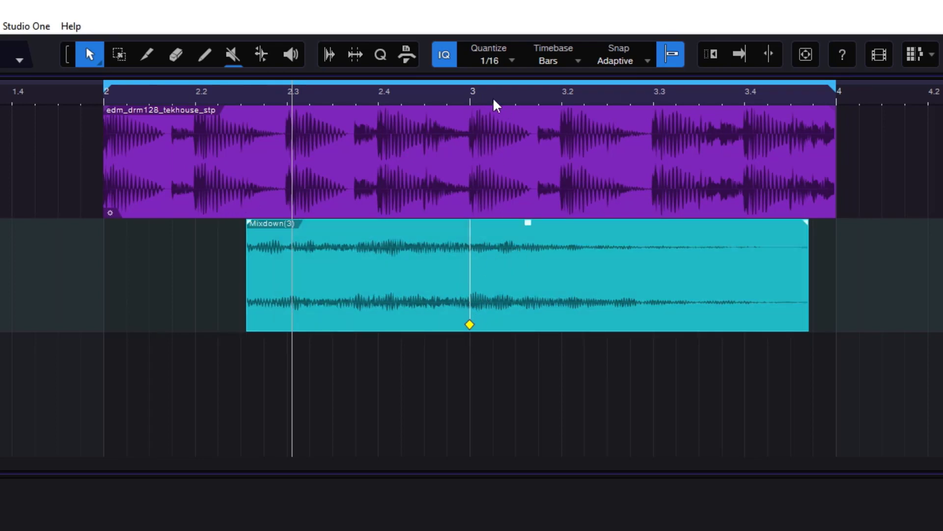
{"action": "scroll", "coordinate": [495, 86], "scroll_direction": "down", "scroll_amount": 2}
{"action": "scroll", "coordinate": [442, 172], "scroll_direction": "up", "scroll_amount": 1}
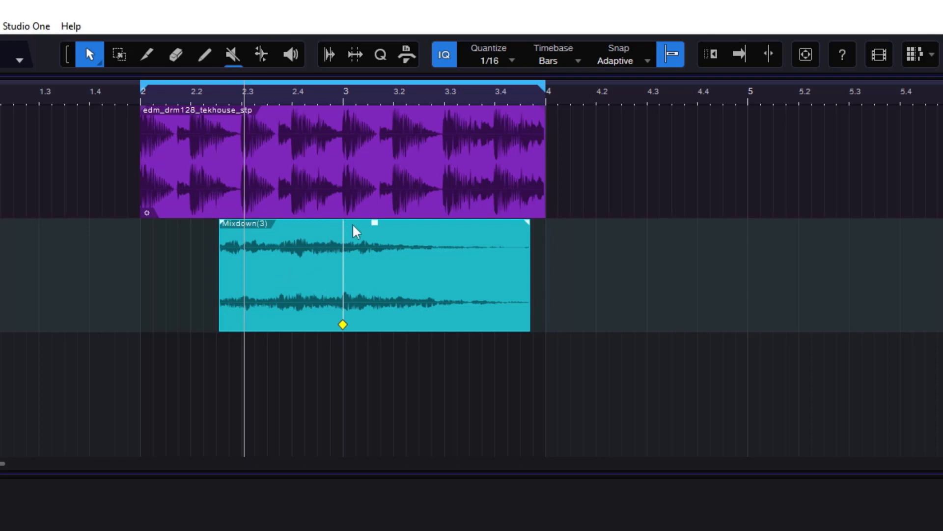
{"action": "left_click_drag", "start_coordinate": [383, 320], "coordinate": [295, 326]}
{"action": "left_click_drag", "start_coordinate": [346, 306], "coordinate": [364, 298]}
Step: Play the drum loop with the realigned Mixdown(3) event across bar 3, and stop playback
{"action": "key", "text": "space"}
{"action": "key", "text": "f"}
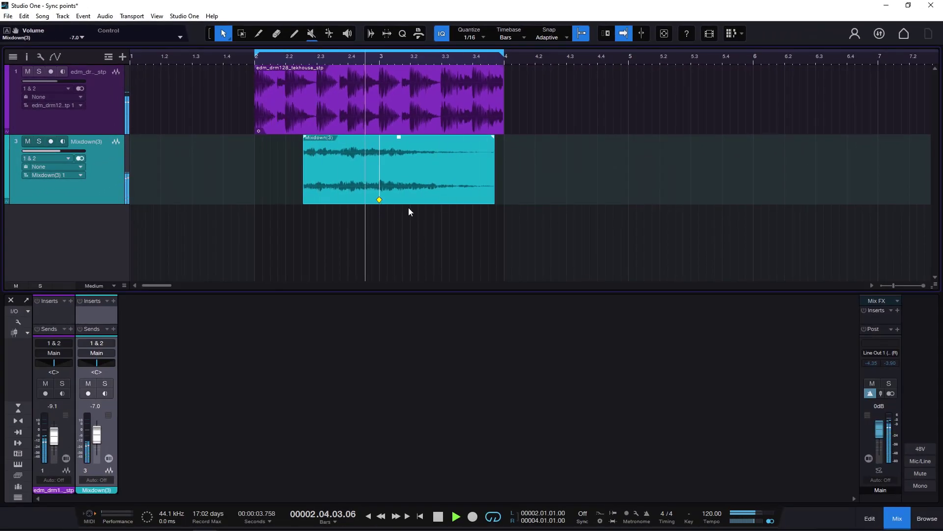
{"action": "key", "text": "space"}
Step: Duplicate the drum loop to bar 4 and copy the Mixdown(3) event so the copy's sync point lands on bar 5
{"action": "left_click", "coordinate": [404, 116]}
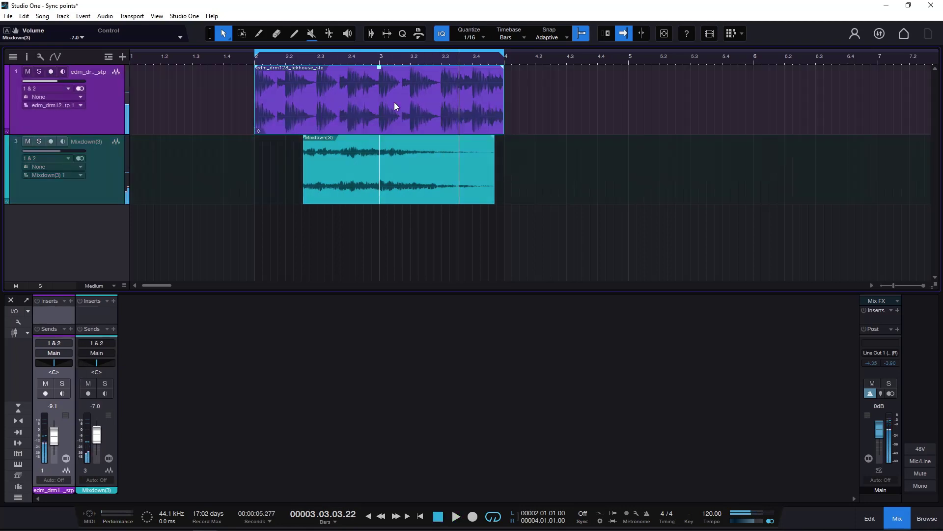
{"action": "key", "text": "d"}
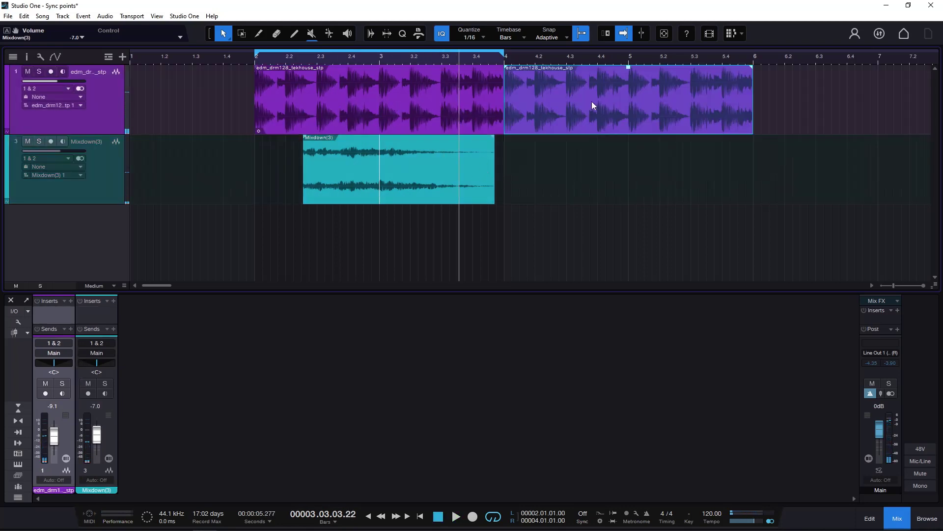
{"action": "left_click", "coordinate": [626, 203]}
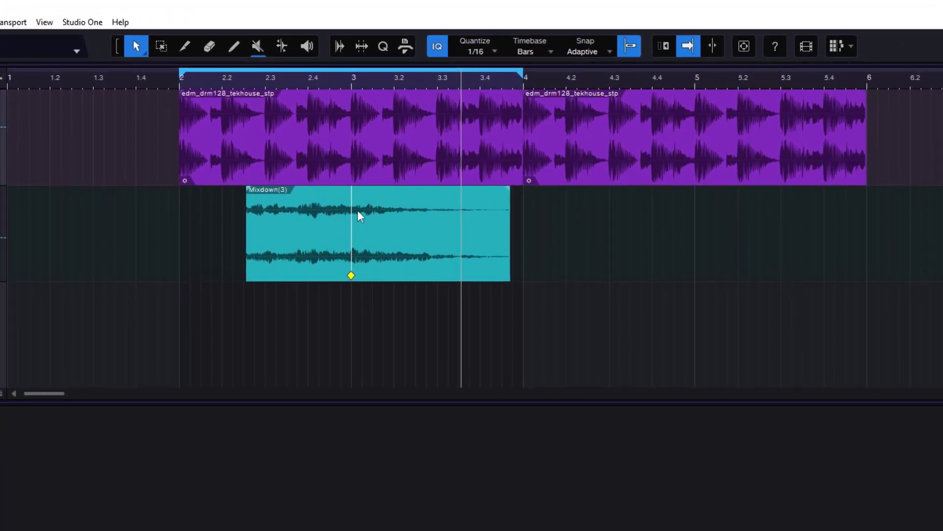
{"action": "left_click_drag", "start_coordinate": [328, 252], "coordinate": [676, 236]}
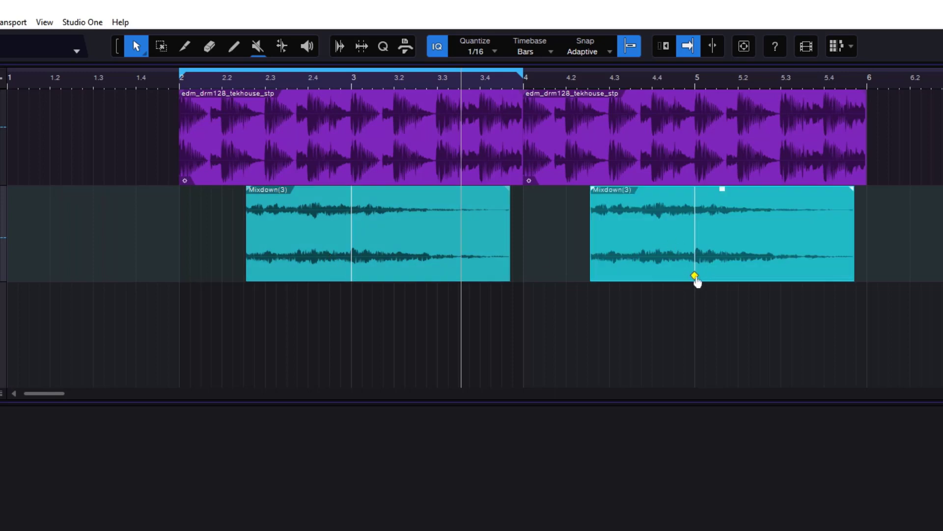
{"action": "mouse_move", "coordinate": [729, 253]}
{"action": "left_mouse_down"}
{"action": "mouse_move", "coordinate": [674, 257]}
{"action": "mouse_move", "coordinate": [727, 253]}
{"action": "left_mouse_up"}
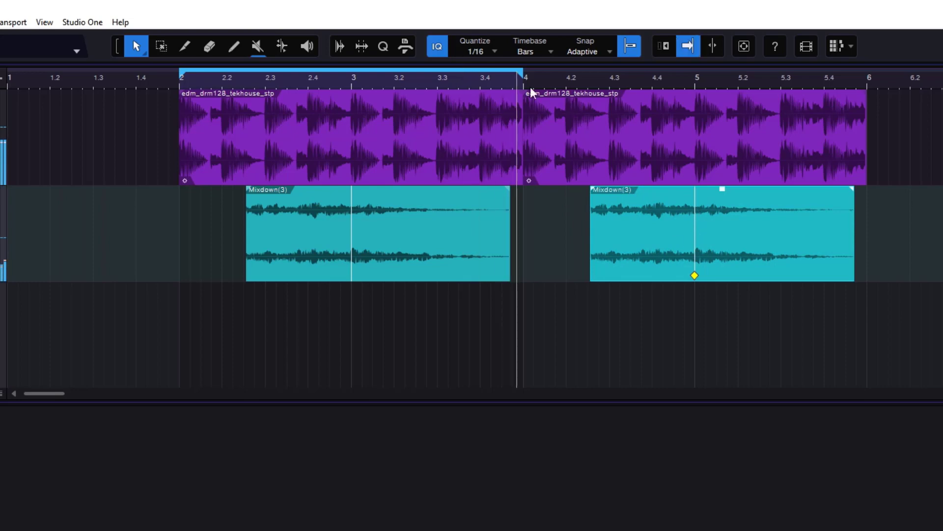
Step: Extend the loop range to bar 6 and play the four-bar arrangement
{"action": "left_click_drag", "start_coordinate": [522, 93], "coordinate": [866, 100]}
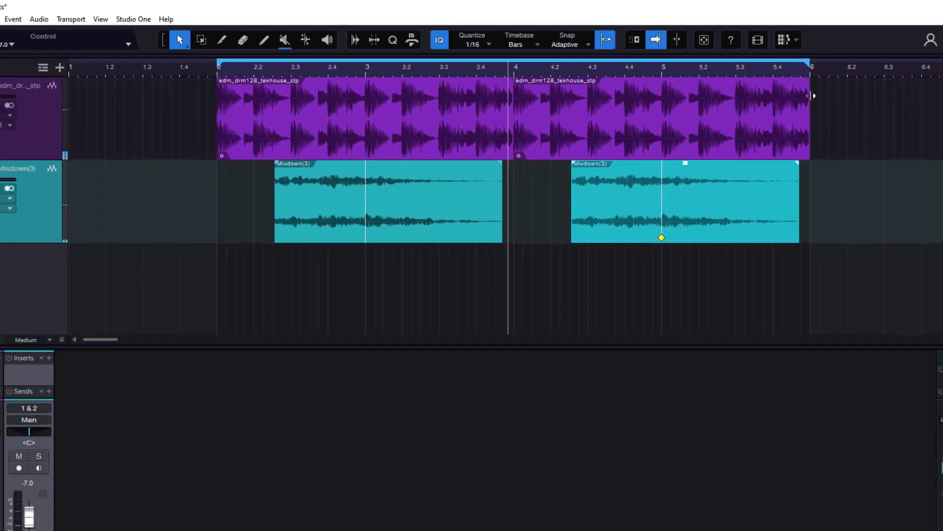
{"action": "key", "text": "space"}
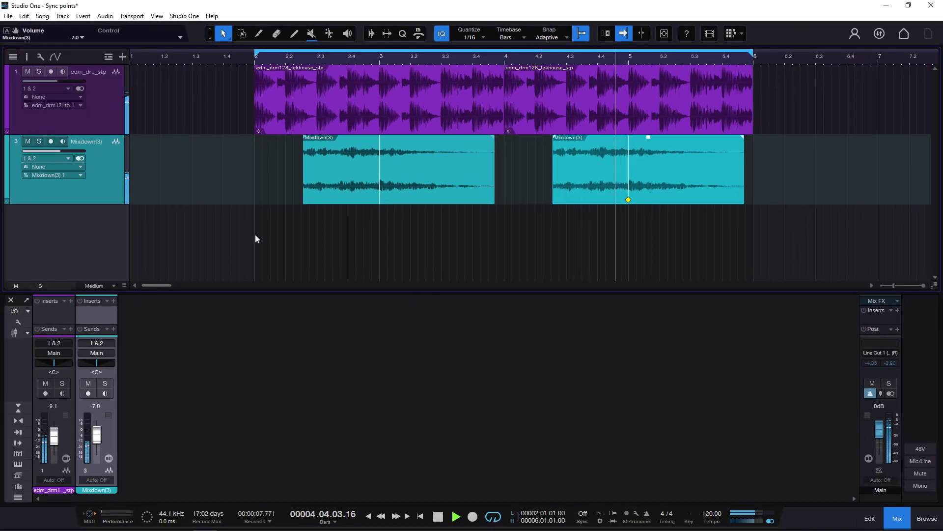
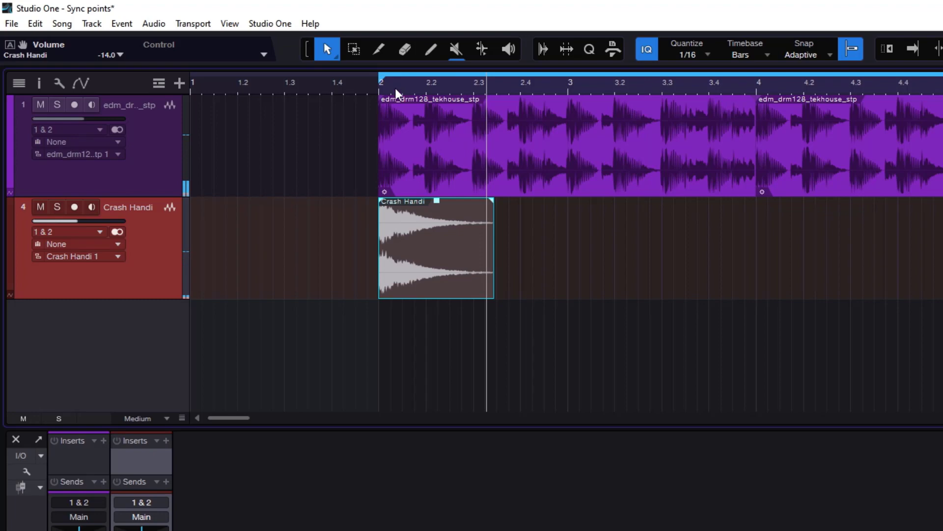
Step: Move the Crash Handi event to bar 3, play it against the drum loop, and return it to bar 2
{"action": "left_click_drag", "start_coordinate": [395, 87], "coordinate": [395, 113]}
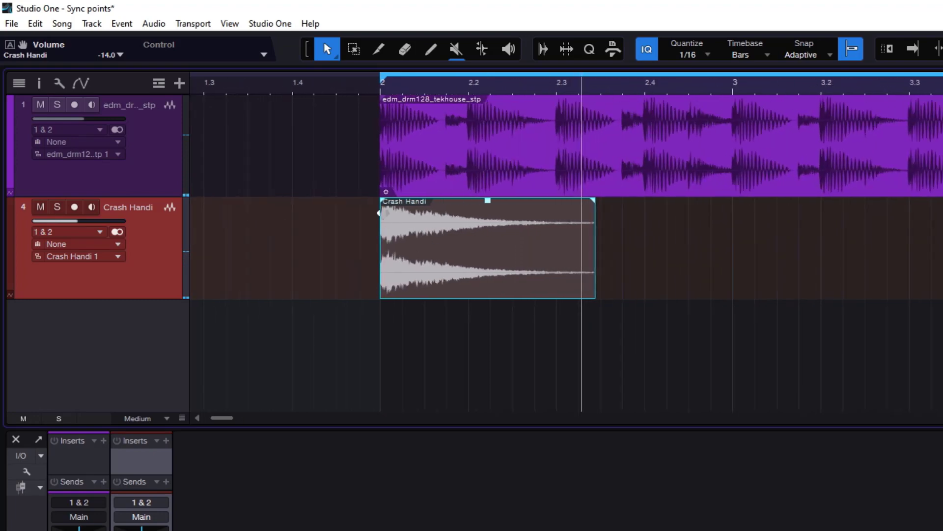
{"action": "left_click_drag", "start_coordinate": [400, 225], "coordinate": [757, 230]}
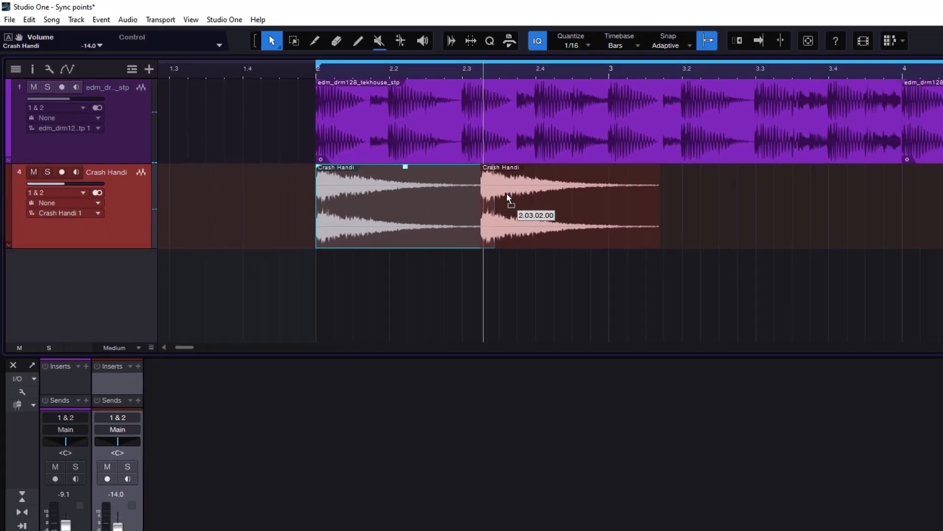
{"action": "left_click_drag", "start_coordinate": [517, 158], "coordinate": [517, 157]}
{"action": "key", "text": "space"}
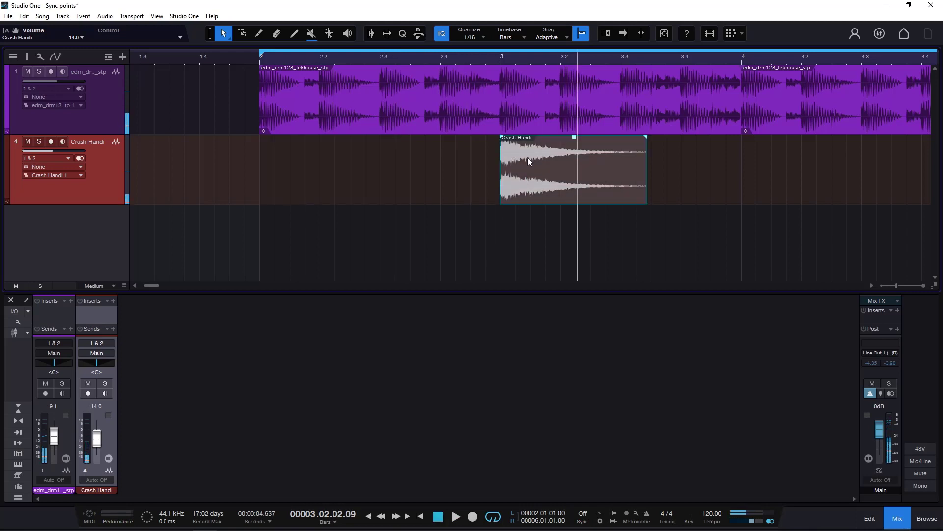
{"action": "left_click_drag", "start_coordinate": [527, 158], "coordinate": [294, 165]}
Step: Reverse the audio of the Crash Handi event and inspect where its end falls against the grid
{"action": "right_click", "coordinate": [294, 166]}
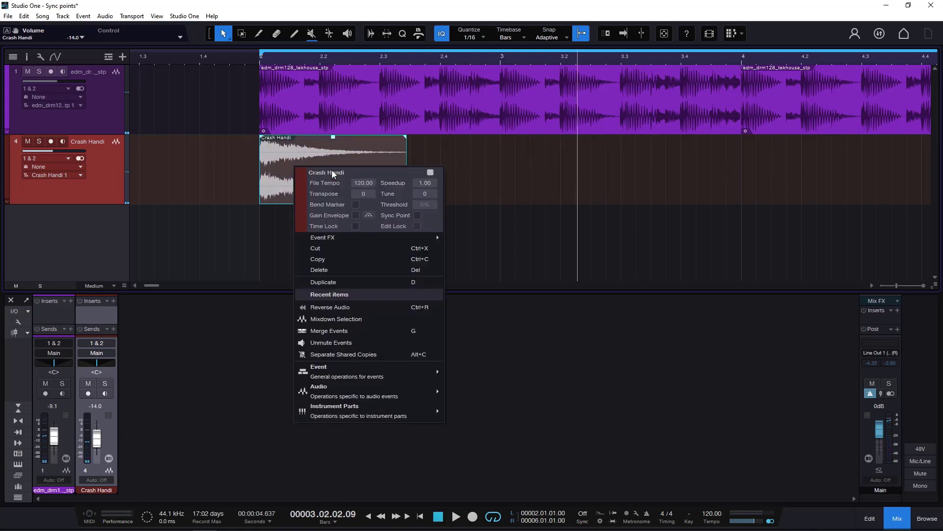
{"action": "left_click", "coordinate": [351, 309]}
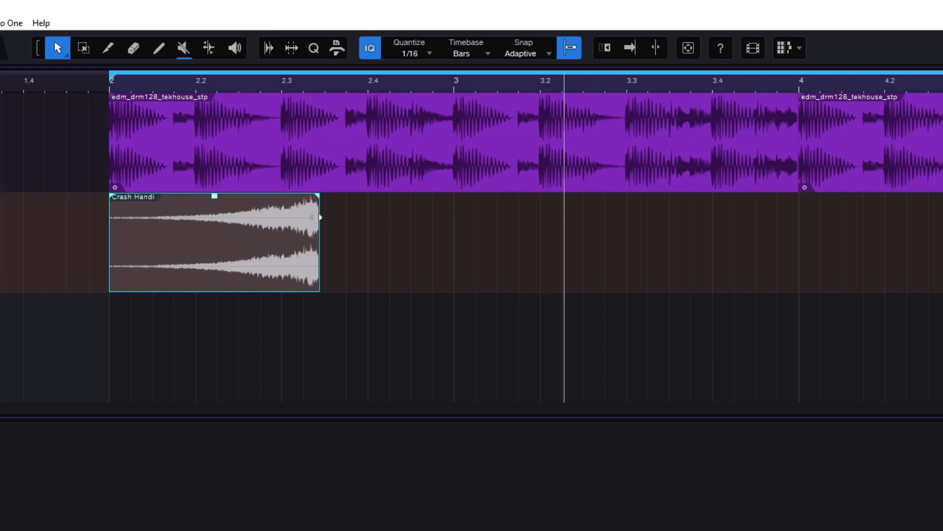
{"action": "left_click_drag", "start_coordinate": [320, 88], "coordinate": [343, 231]}
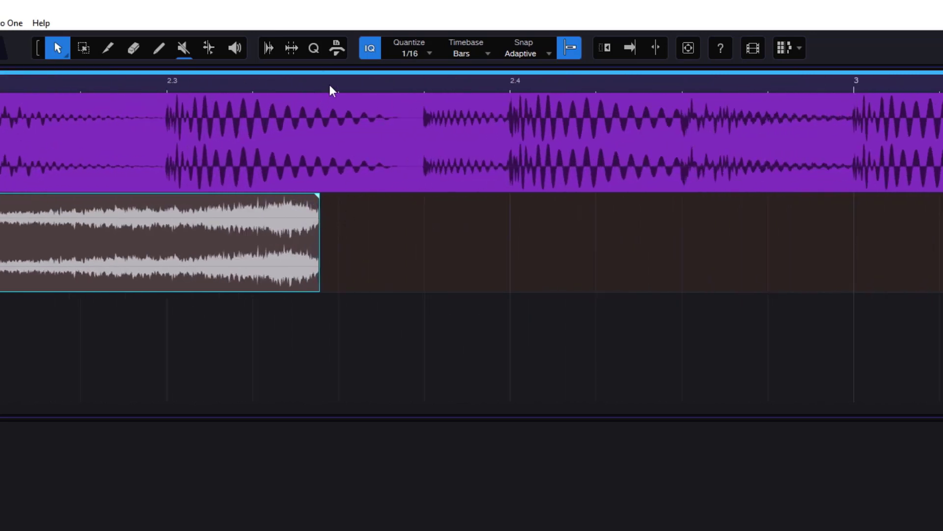
{"action": "left_click_drag", "start_coordinate": [322, 88], "coordinate": [315, 63]}
Step: Move the reversed Crash Handi event along the grid so it ends just before bar 3
{"action": "left_click_drag", "start_coordinate": [277, 251], "coordinate": [320, 246]}
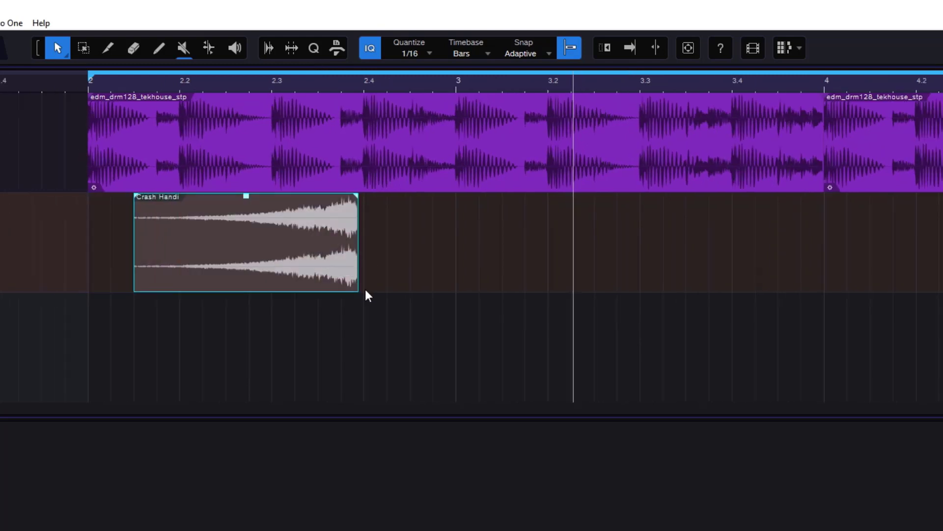
{"action": "left_click_drag", "start_coordinate": [366, 86], "coordinate": [311, 97]}
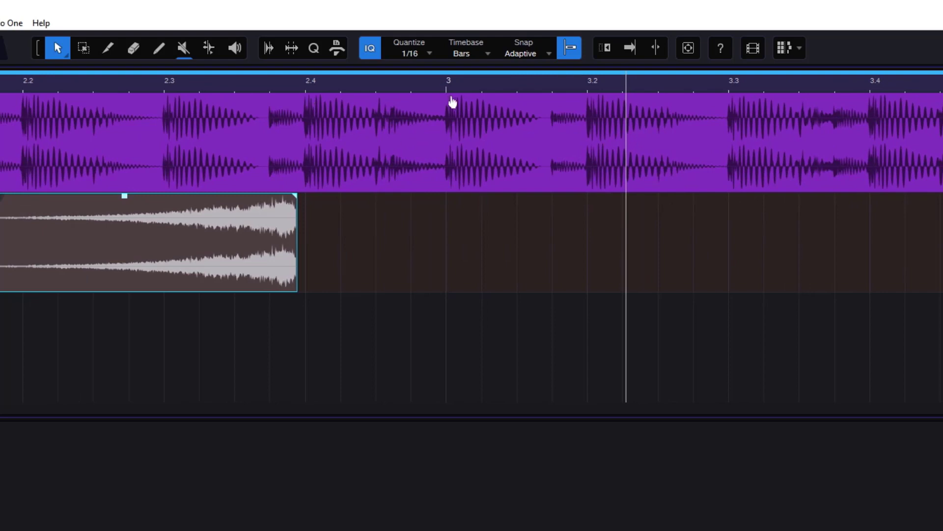
{"action": "left_click_drag", "start_coordinate": [228, 238], "coordinate": [376, 244]}
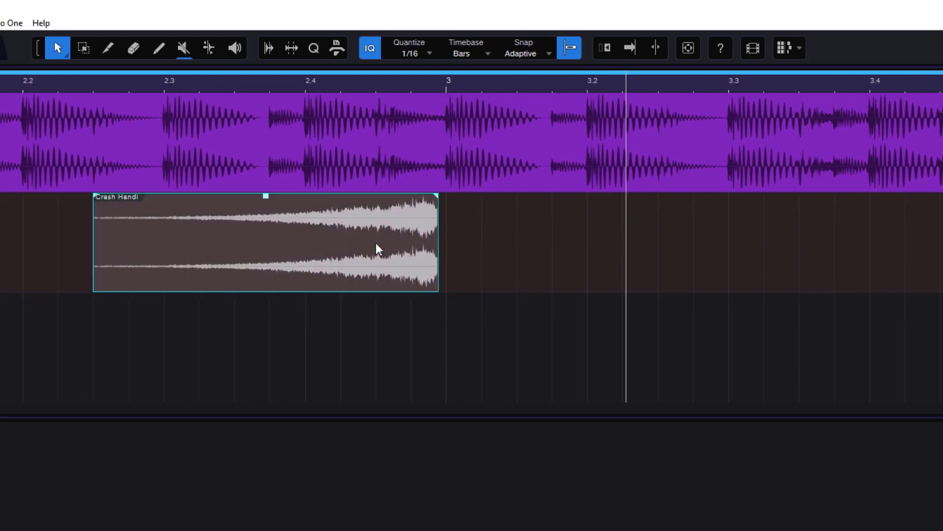
{"action": "scroll", "coordinate": [441, 100], "scroll_direction": "up", "scroll_amount": 5}
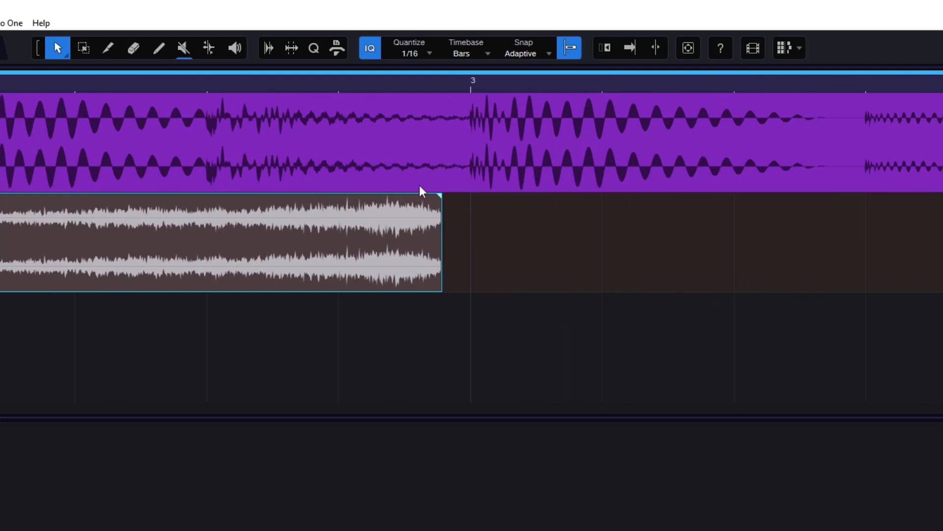
Step: Nudge the reversed Crash Handi event's end onto bar 3 by hand, audition it, and move the event back to its grid position
{"action": "left_click_drag", "start_coordinate": [369, 248], "coordinate": [397, 253]}
{"action": "left_click_drag", "start_coordinate": [464, 87], "coordinate": [491, 238]}
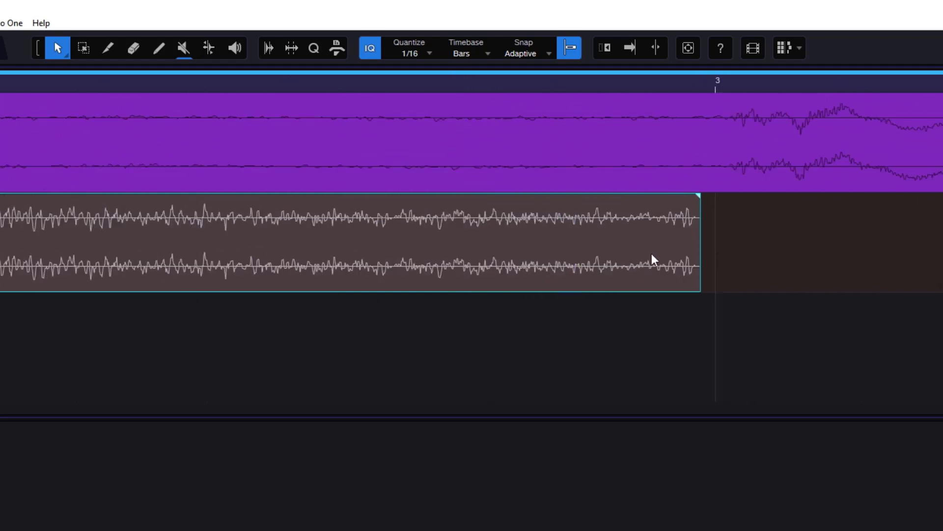
{"action": "left_click_drag", "start_coordinate": [653, 261], "coordinate": [671, 237]}
{"action": "left_click_drag", "start_coordinate": [540, 84], "coordinate": [518, 57]}
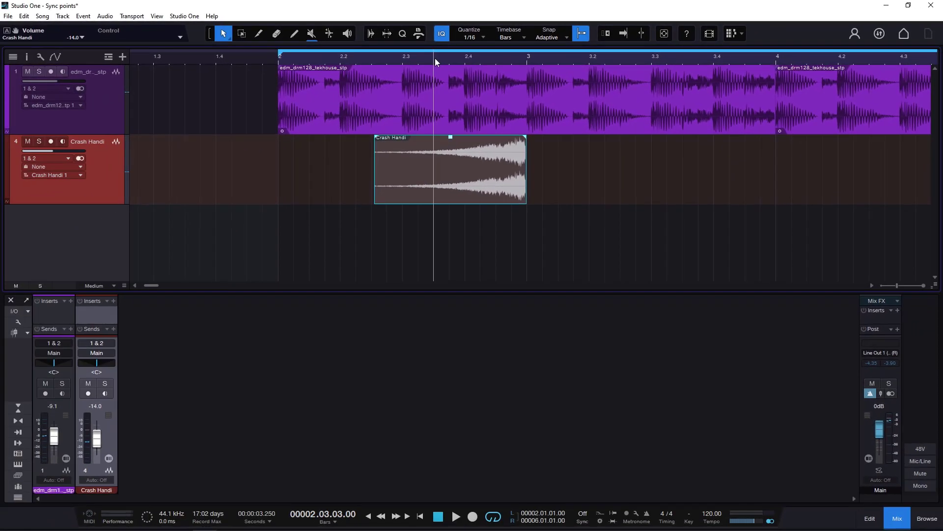
{"action": "key", "text": "space"}
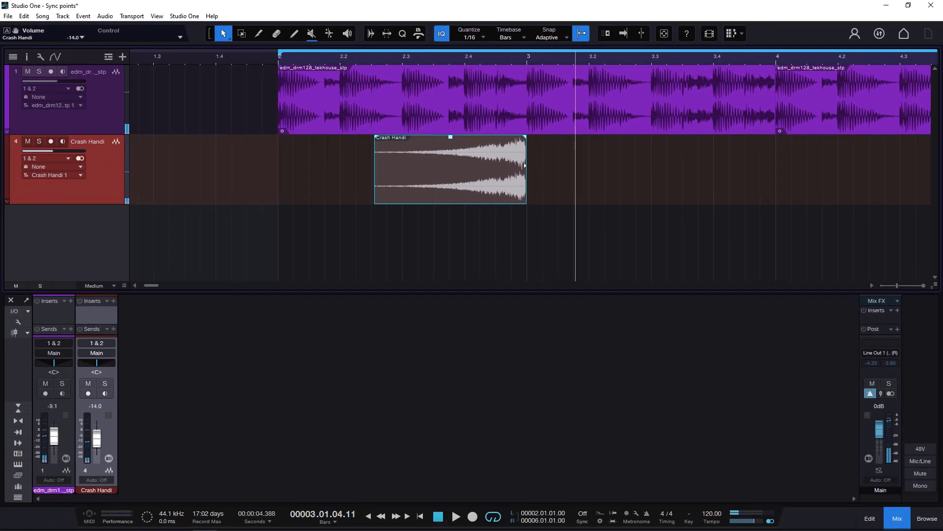
{"action": "left_click_drag", "start_coordinate": [520, 165], "coordinate": [518, 166]}
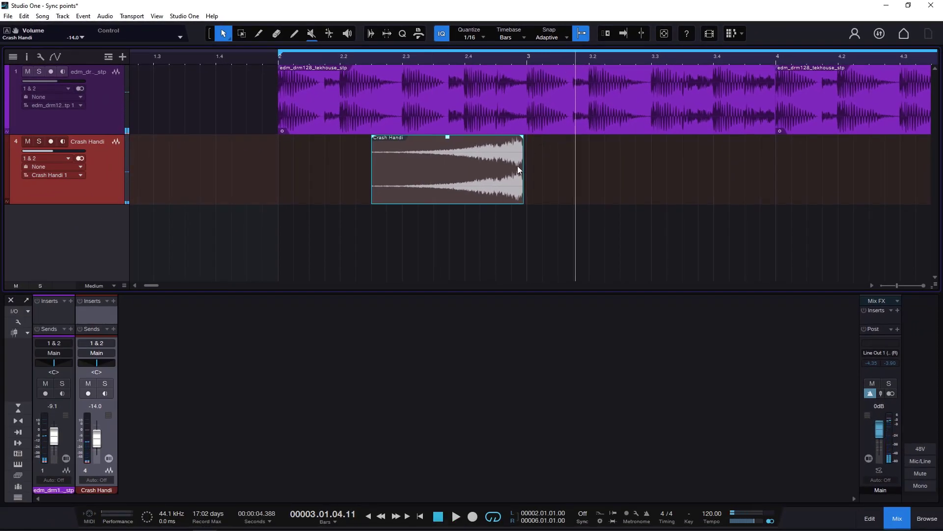
Step: Enable the sync point on the reversed Crash Handi event and move its marker to the end of the event
{"action": "right_click", "coordinate": [435, 178]}
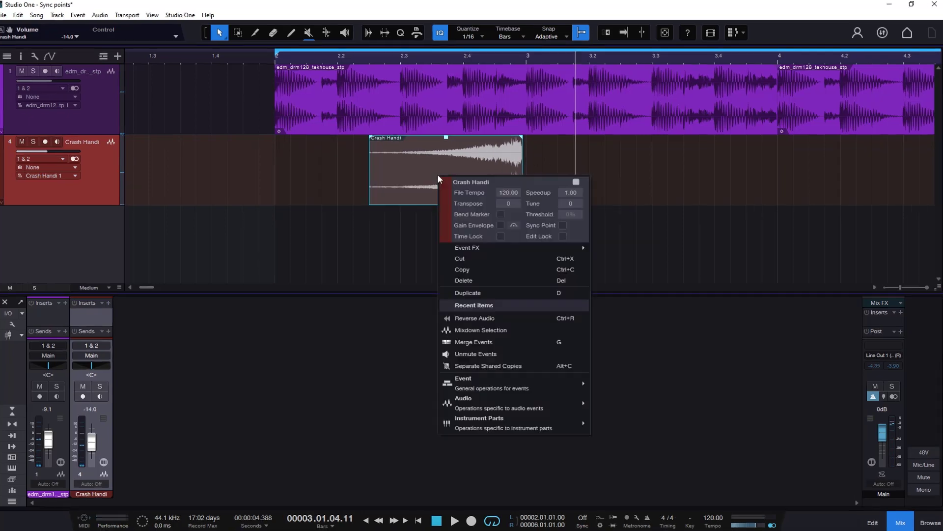
{"action": "left_click", "coordinate": [544, 309]}
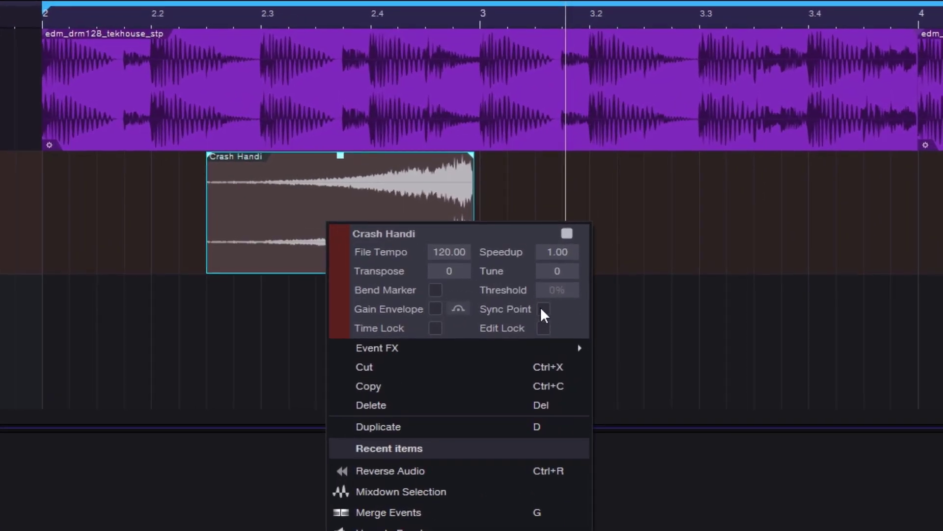
{"action": "left_click", "coordinate": [272, 258]}
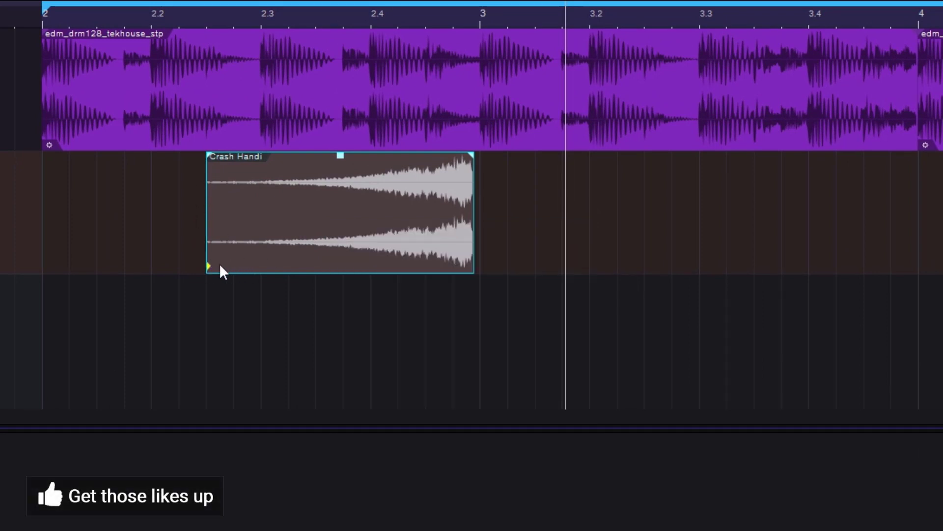
{"action": "left_click_drag", "start_coordinate": [210, 267], "coordinate": [484, 280]}
Step: Move the reversed Crash Handi event along the grid so its sync point snaps to bar 3, and audition it
{"action": "left_click_drag", "start_coordinate": [423, 231], "coordinate": [352, 235]}
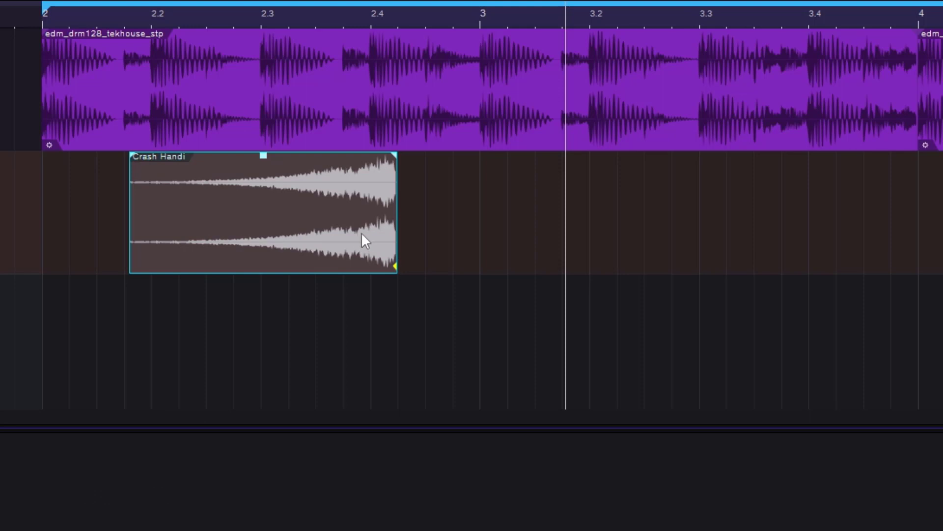
{"action": "left_click_drag", "start_coordinate": [362, 238], "coordinate": [439, 161]}
{"action": "left_click", "coordinate": [301, 25]}
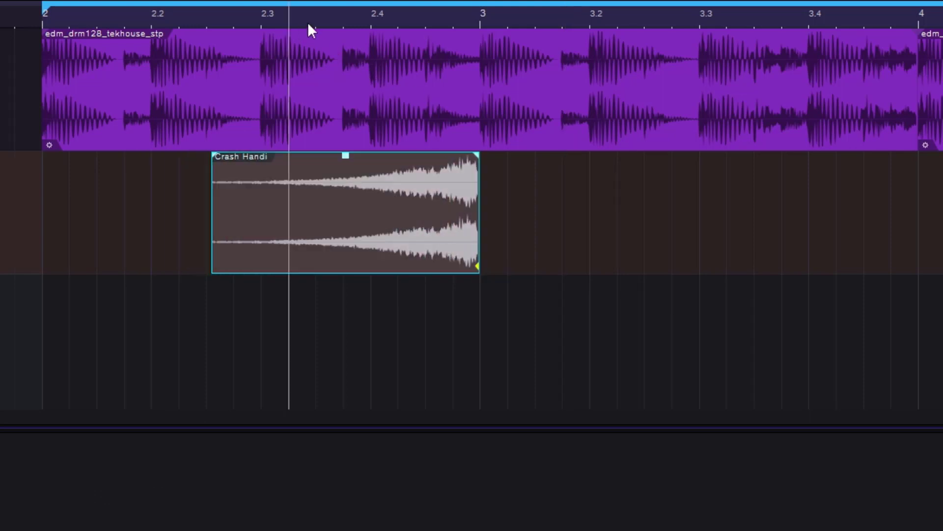
{"action": "left_click_drag", "start_coordinate": [505, 23], "coordinate": [462, 18]}
Step: Duplicate the reversed Crash Handi event so the copies end on bars 4, 5 and 6, and play the result
{"action": "key", "text": "w"}
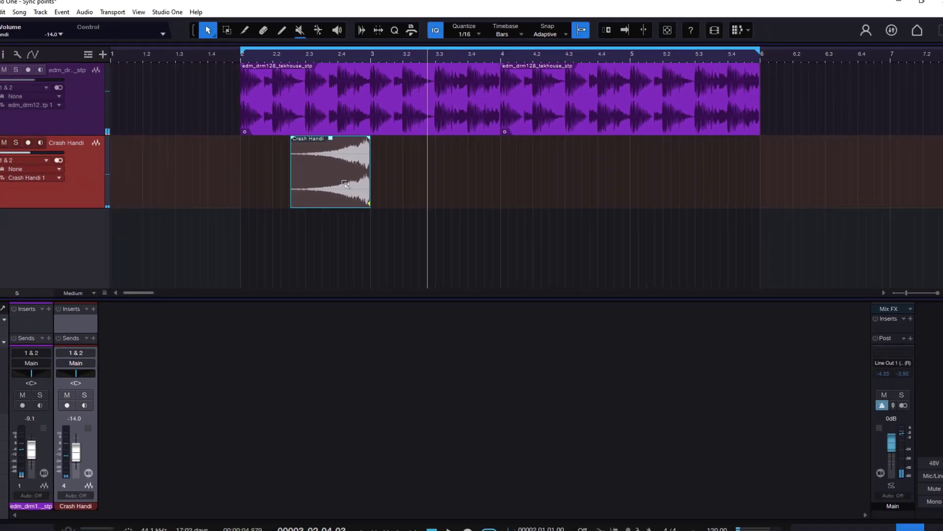
{"action": "left_click_drag", "start_coordinate": [363, 172], "coordinate": [600, 189]}
{"action": "key", "text": "d"}
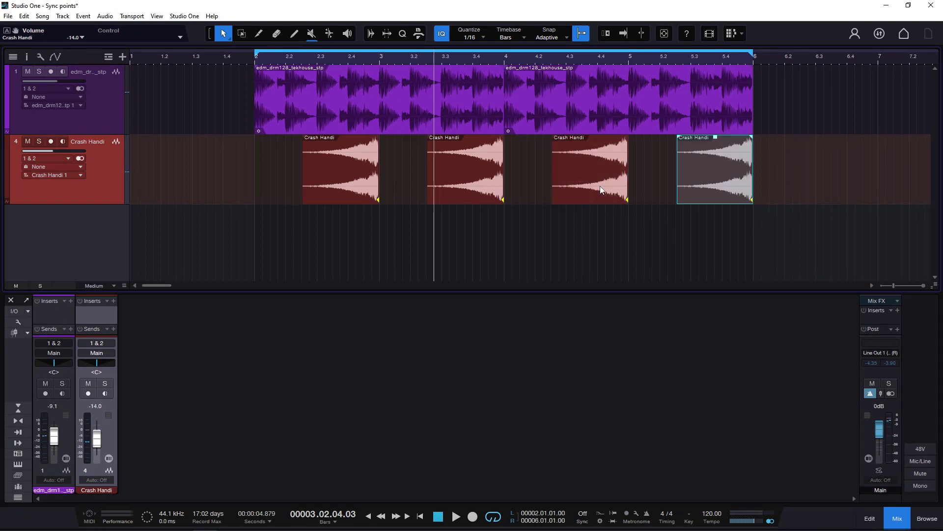
{"action": "key", "text": "space"}
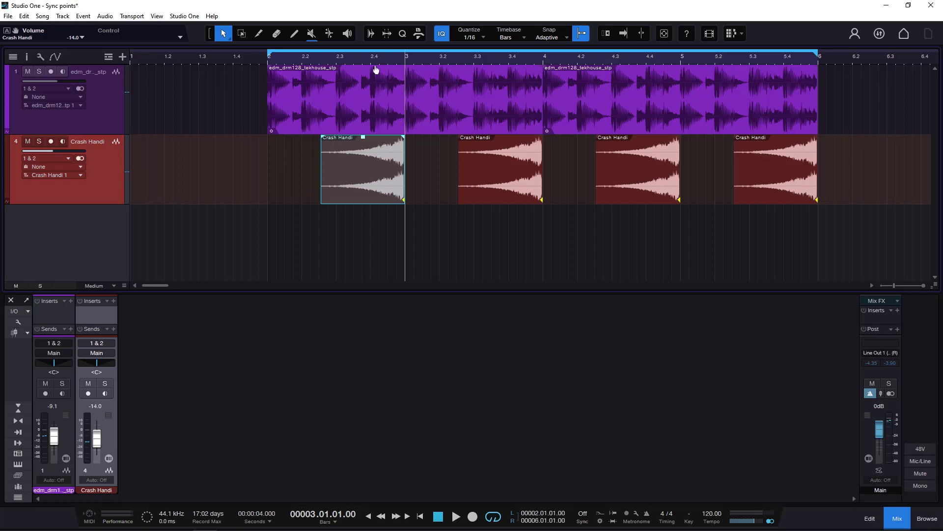
Step: Examine up close how the first reversed Crash Handi event's end and sync point line up with bar 3
{"action": "left_click_drag", "start_coordinate": [385, 58], "coordinate": [379, 93]}
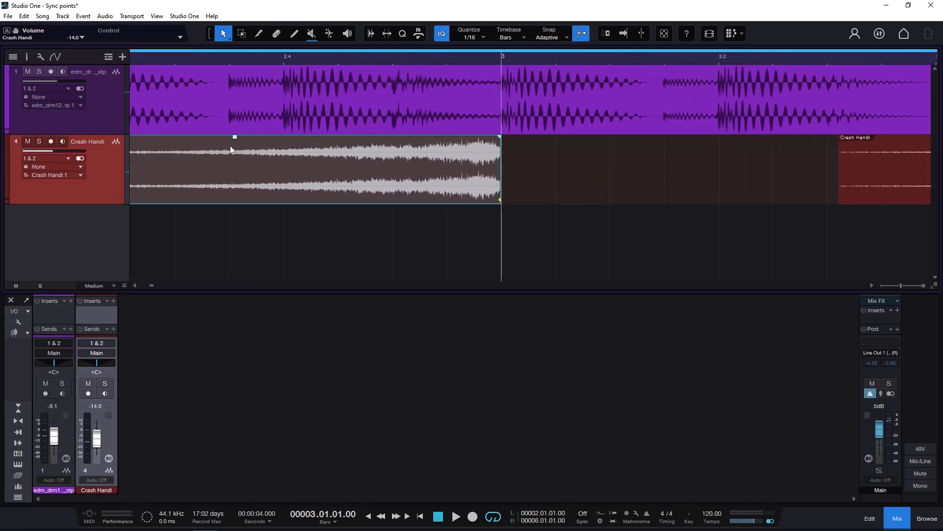
{"action": "left_click_drag", "start_coordinate": [496, 61], "coordinate": [479, 142]}
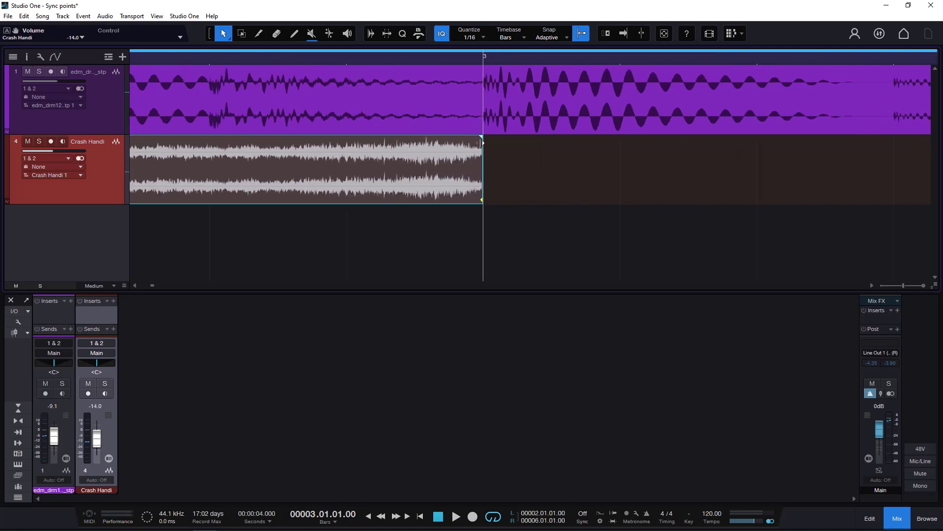
{"action": "left_click_drag", "start_coordinate": [486, 58], "coordinate": [447, 49]}
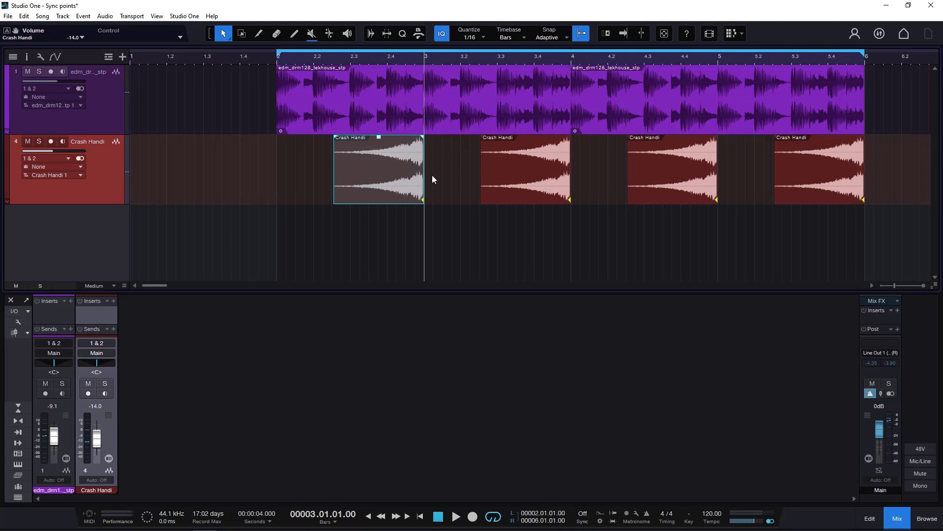
{"action": "right_click", "coordinate": [403, 168]}
{"action": "left_click", "coordinate": [324, 196]}
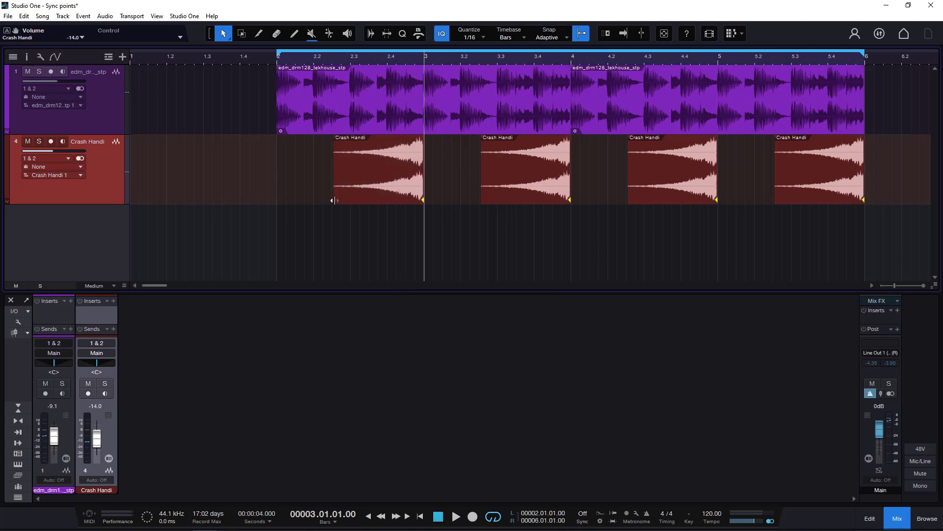